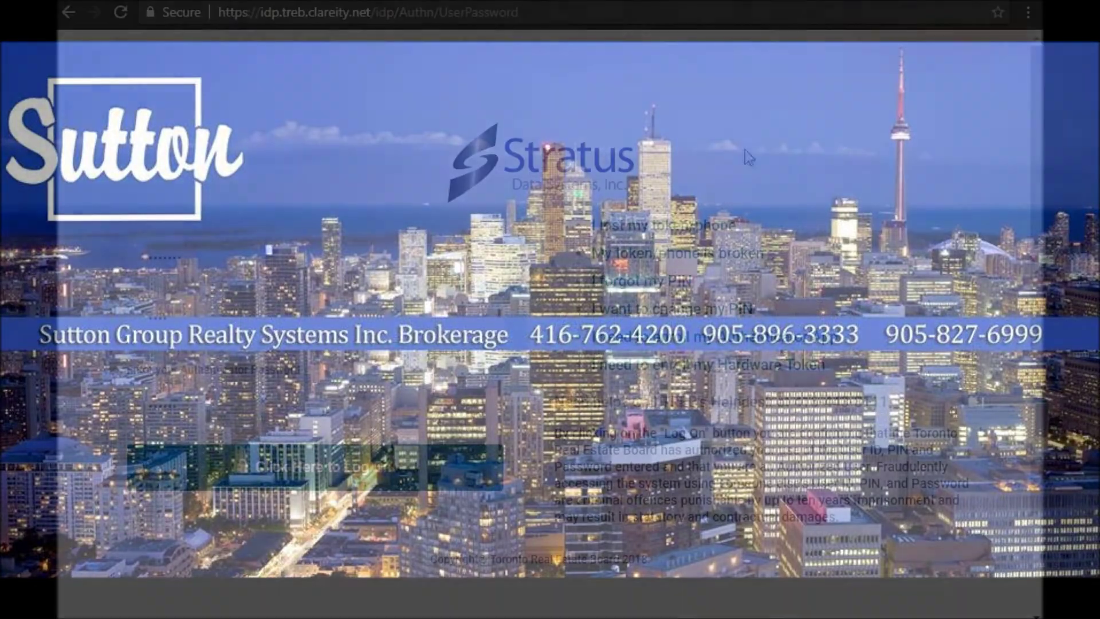
- Log on to the TREB member site and open Instanet Authentisign from the right sidebar
{"action": "left_click", "coordinate": [361, 468]}
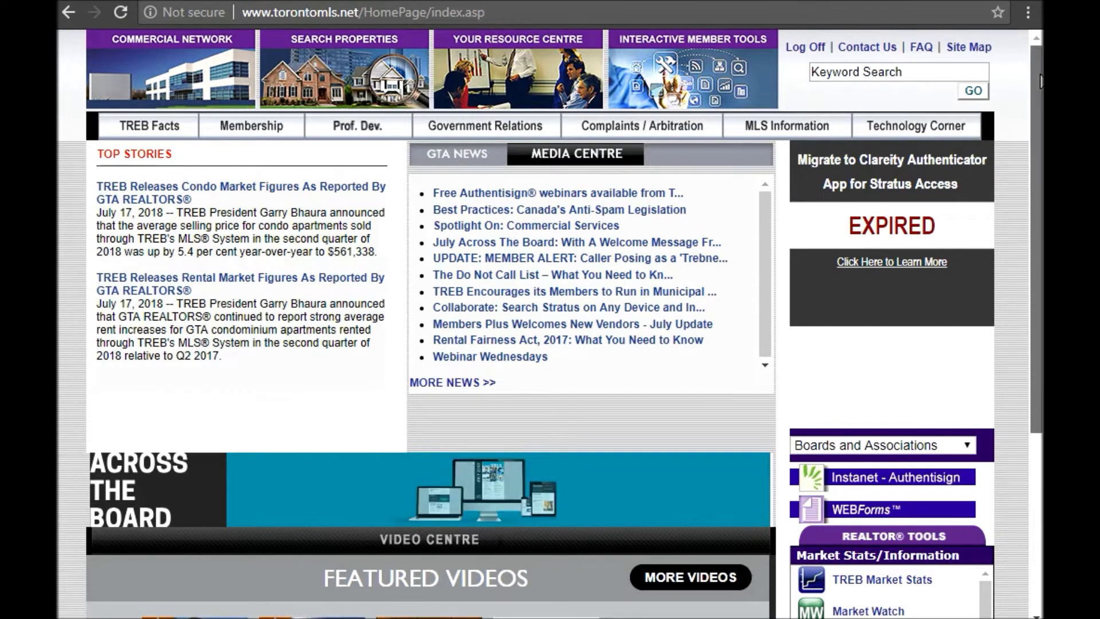
{"action": "left_click_drag", "start_coordinate": [1040, 81], "coordinate": [1040, 208]}
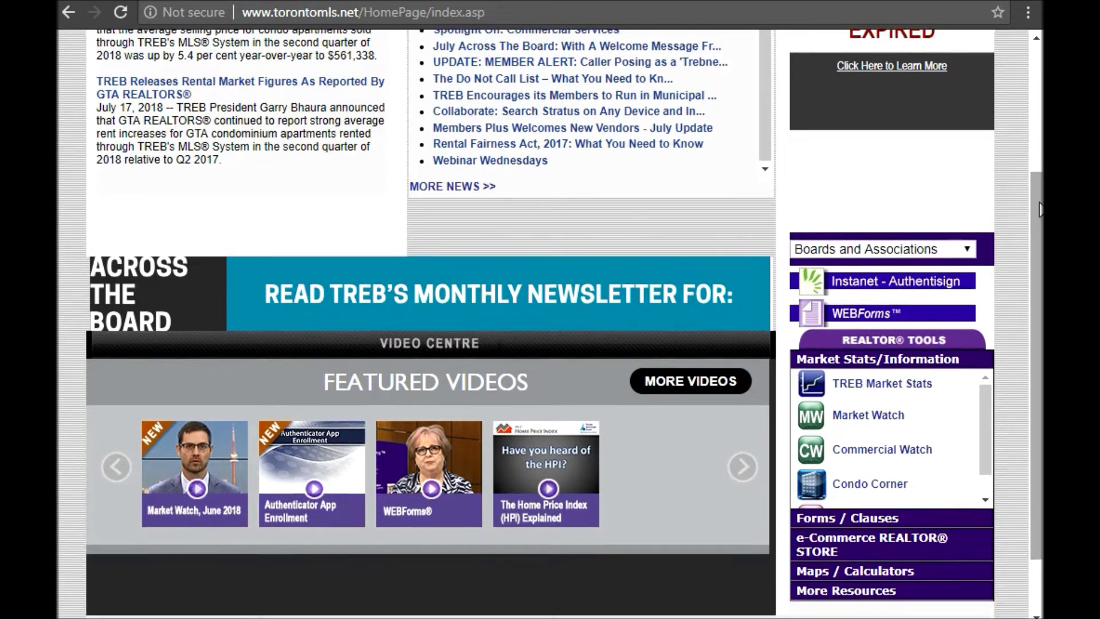
{"action": "left_click", "coordinate": [887, 285]}
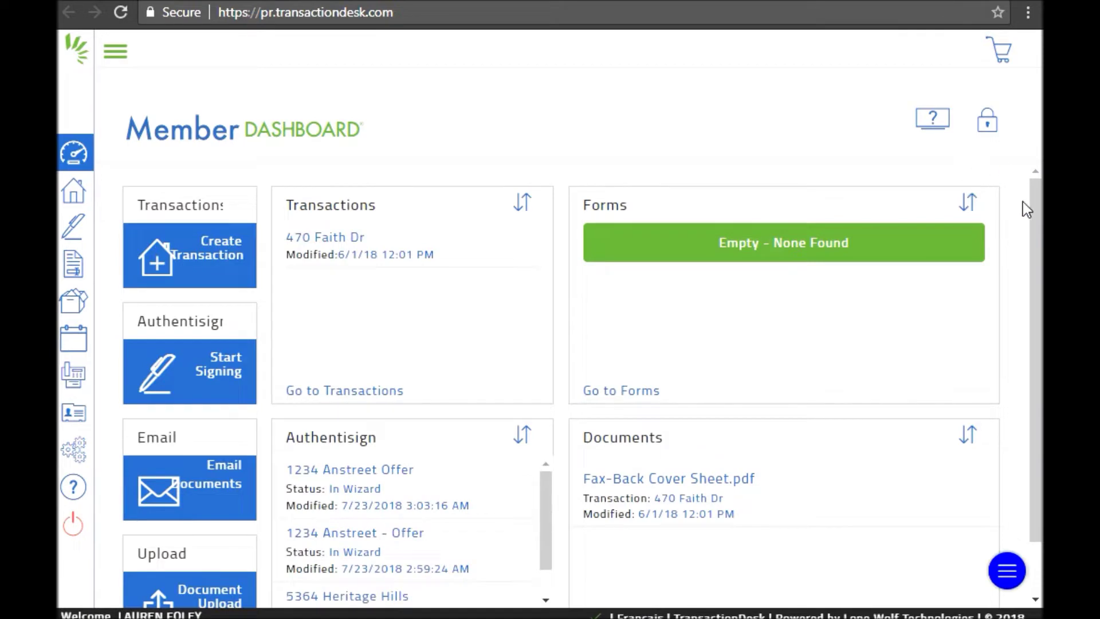
- Start a new signing named '1234 Anystreet' and save it
{"action": "left_click_drag", "start_coordinate": [1035, 206], "coordinate": [1036, 241]}
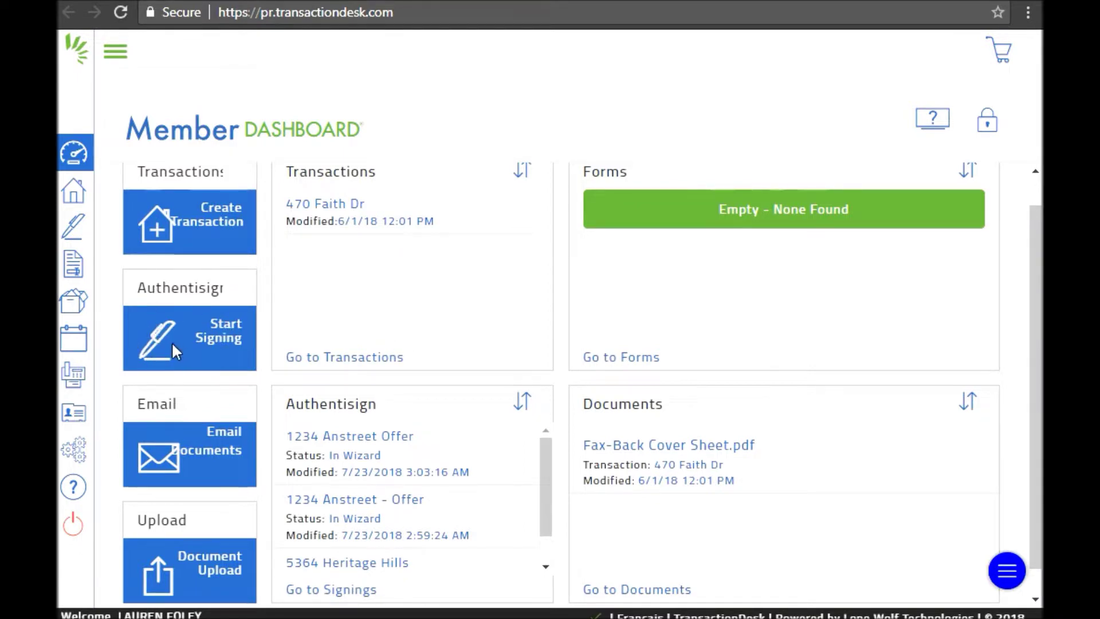
{"action": "left_click", "coordinate": [230, 337]}
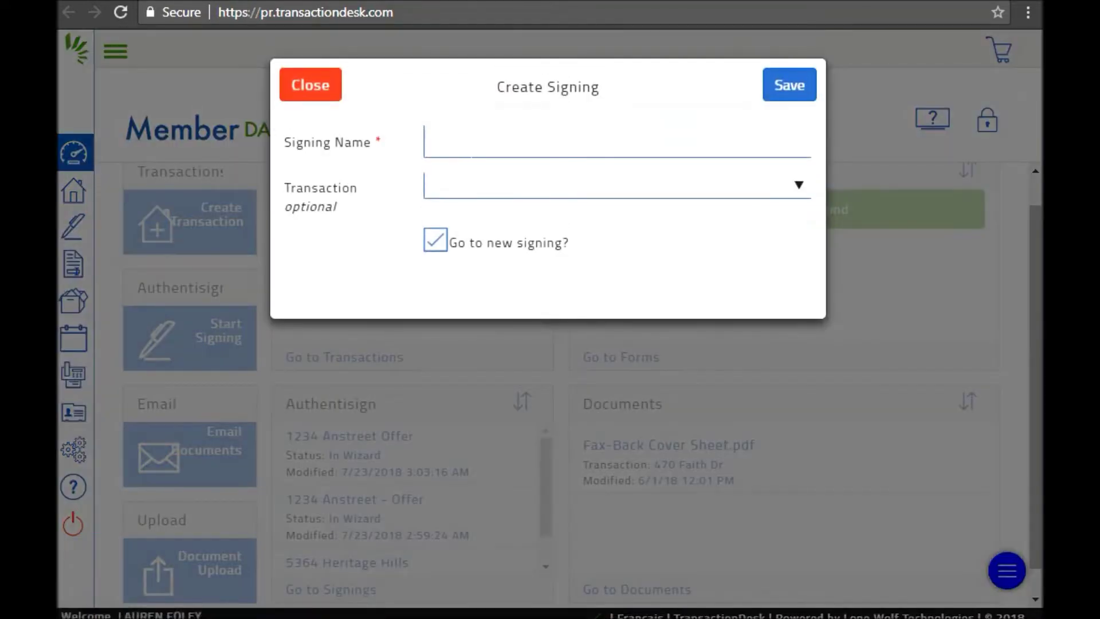
{"action": "left_click", "coordinate": [515, 141]}
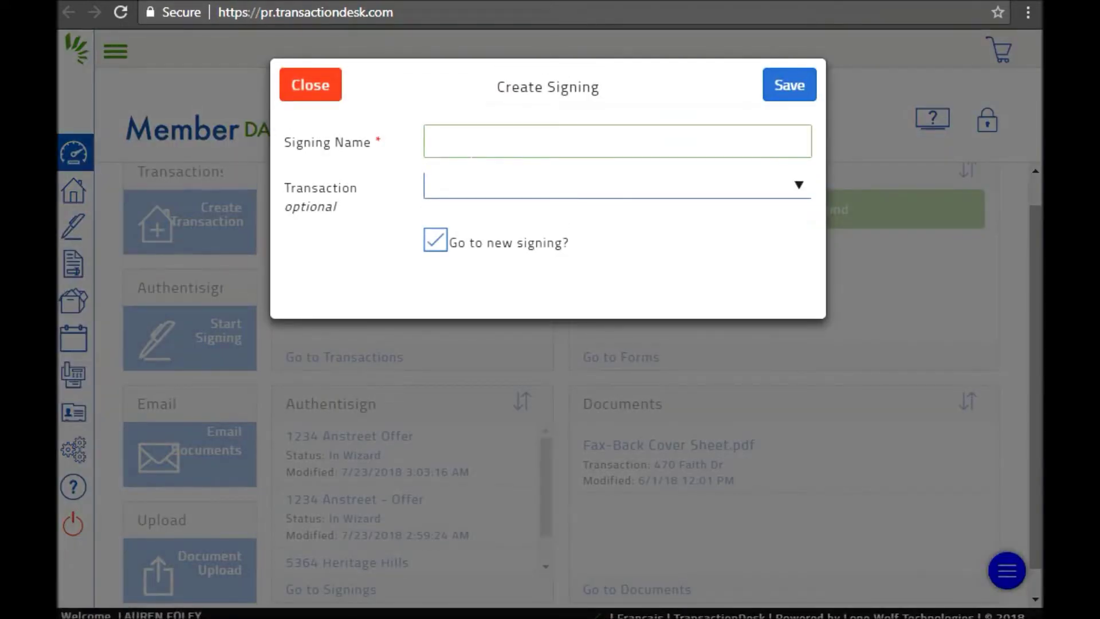
{"action": "type", "text": "1234 Anystree"}
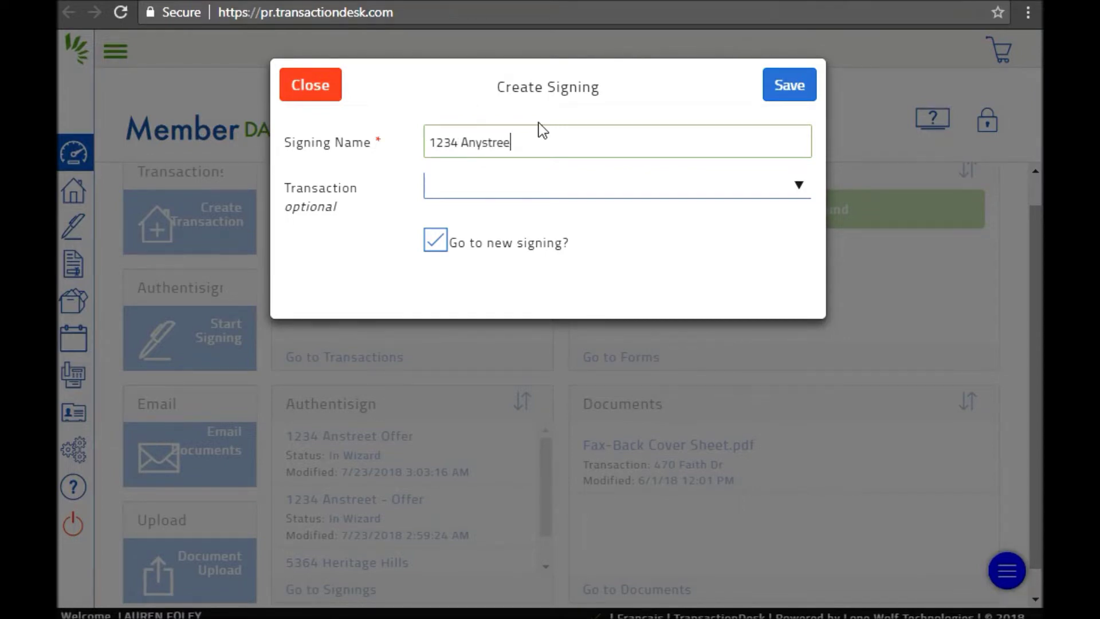
{"action": "type", "text": "t Offer"}
{"action": "left_click", "coordinate": [784, 92]}
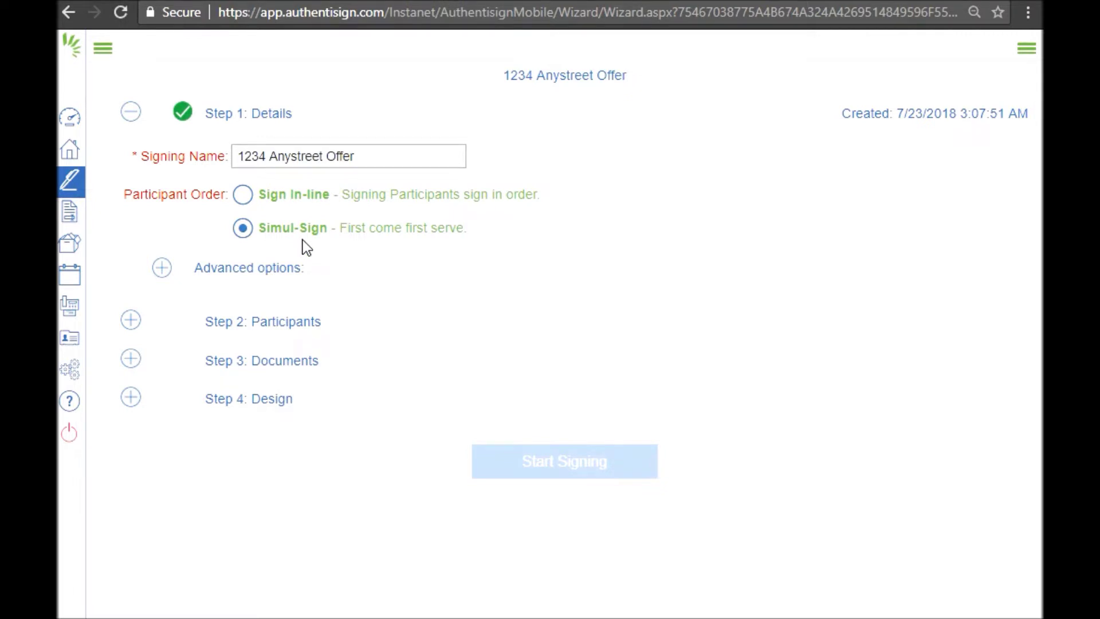
- Add a new participant with the signer's first name, last name and e-mail, also saved to contacts
{"action": "left_click", "coordinate": [184, 331]}
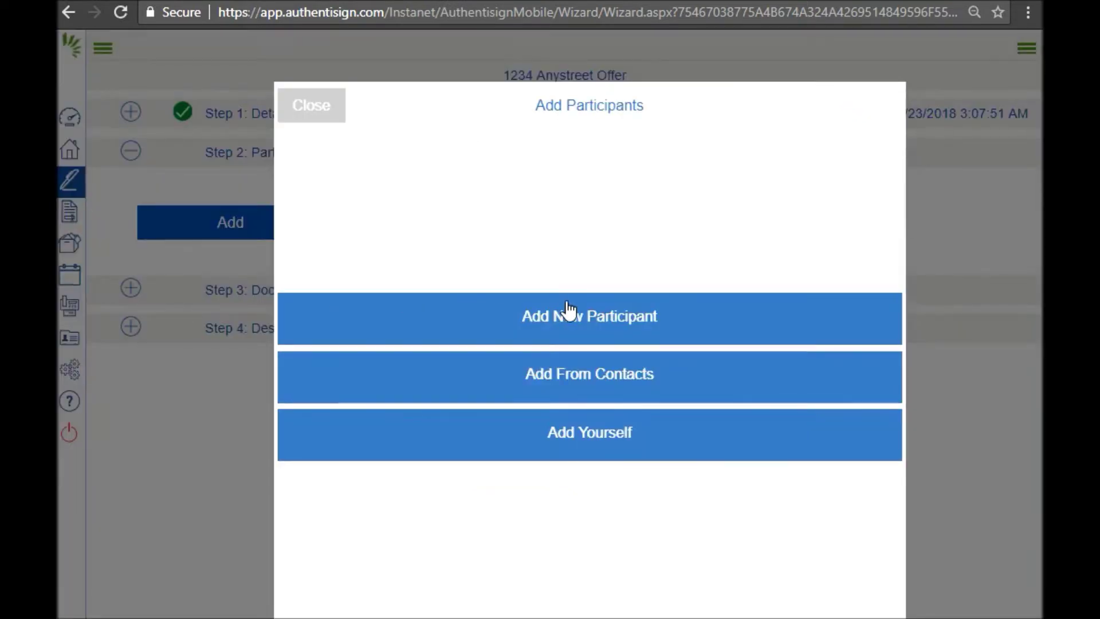
{"action": "left_click", "coordinate": [571, 330]}
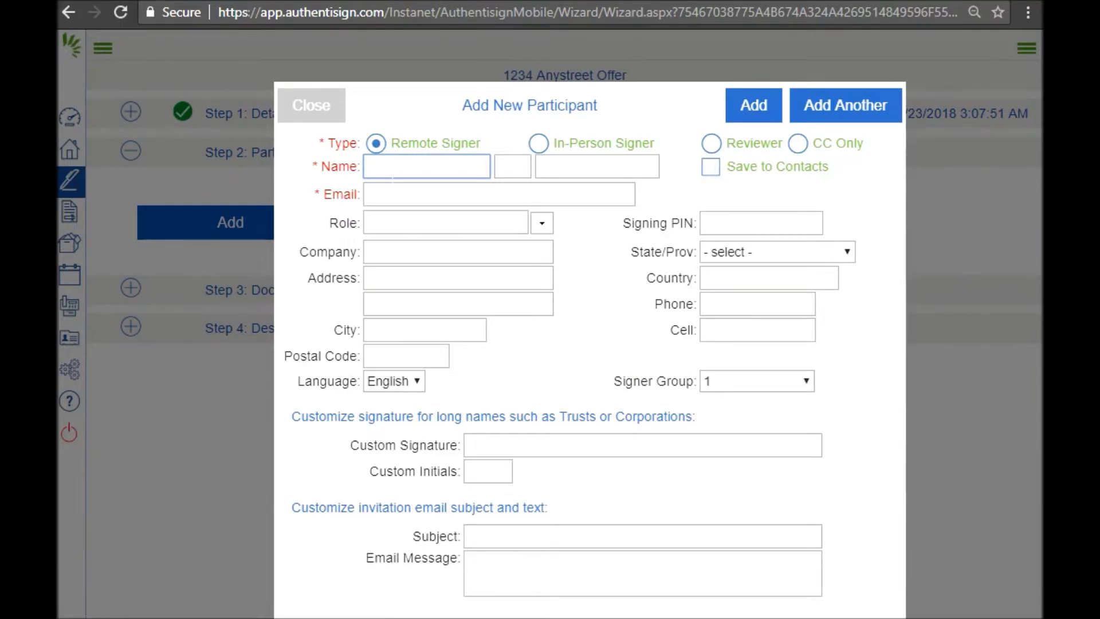
{"action": "type", "text": "John"}
{"action": "key", "text": "Tab"}
{"action": "key", "text": "Tab"}
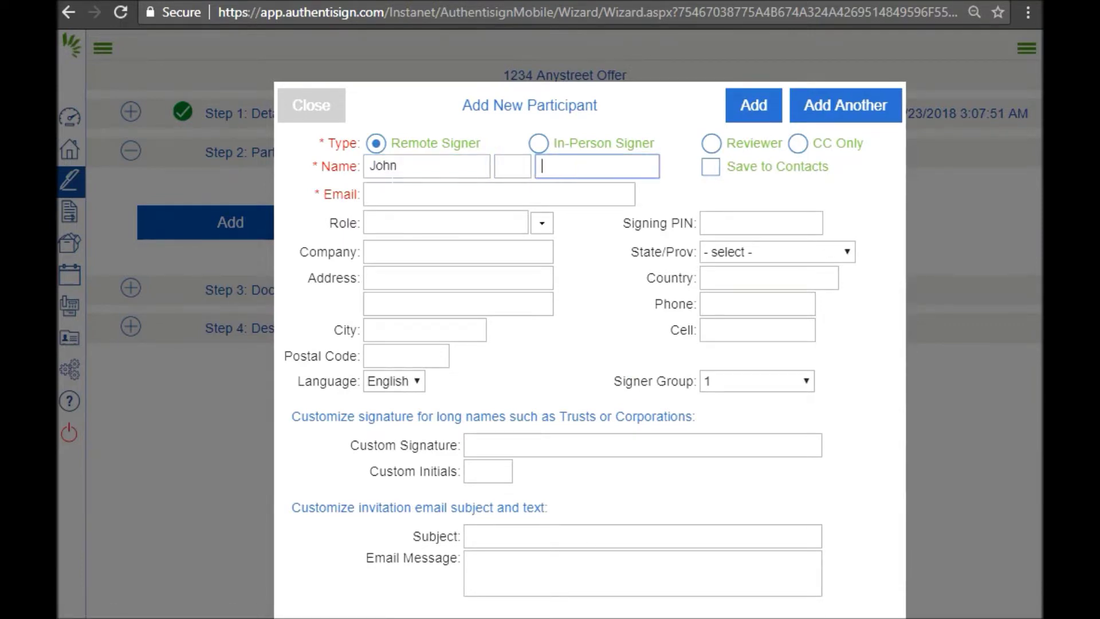
{"action": "type", "text": "Smith"}
{"action": "key", "text": "Tab"}
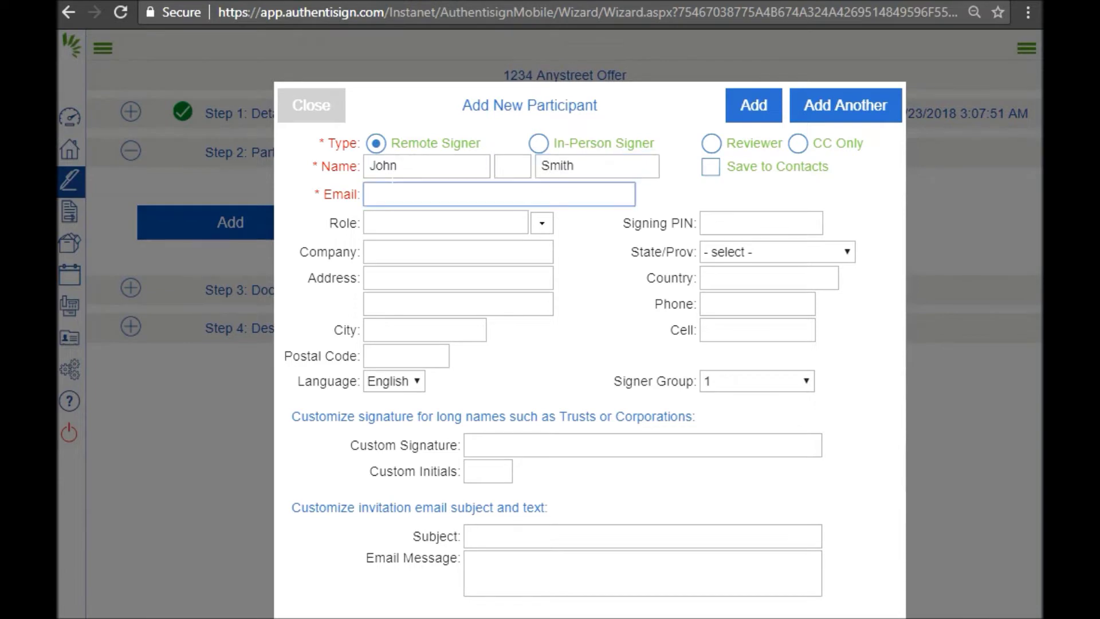
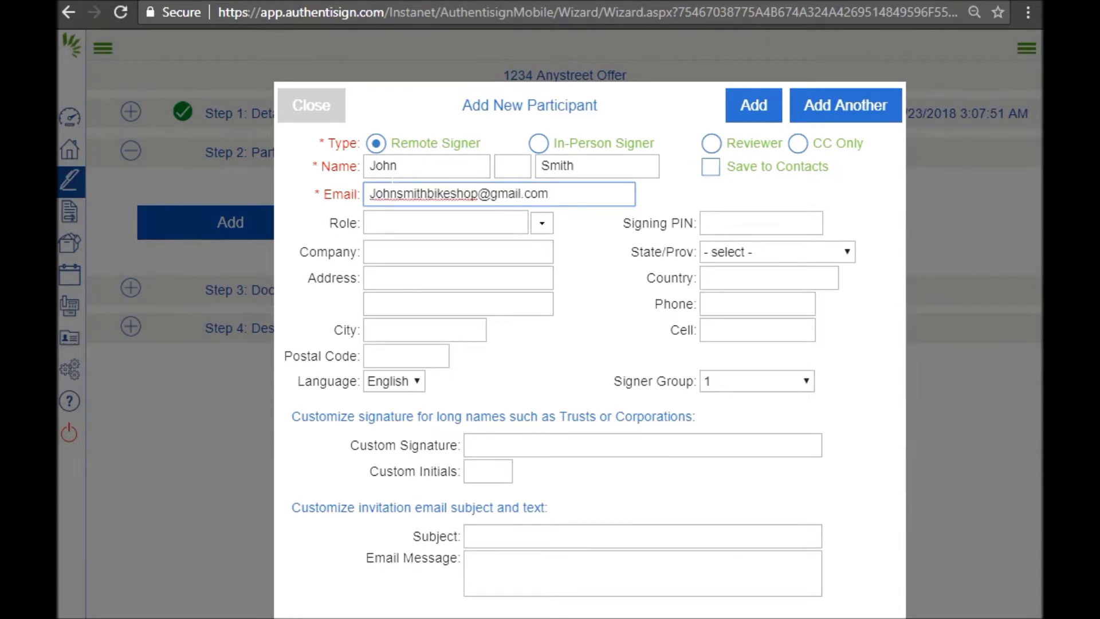
{"action": "left_click", "coordinate": [722, 183]}
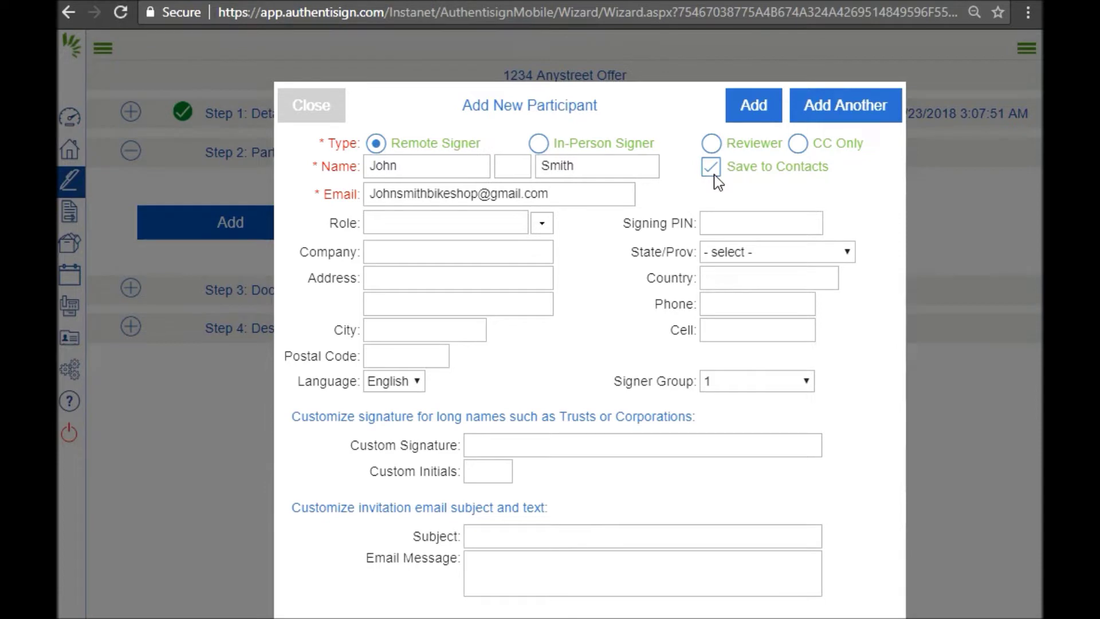
{"action": "left_click", "coordinate": [754, 115]}
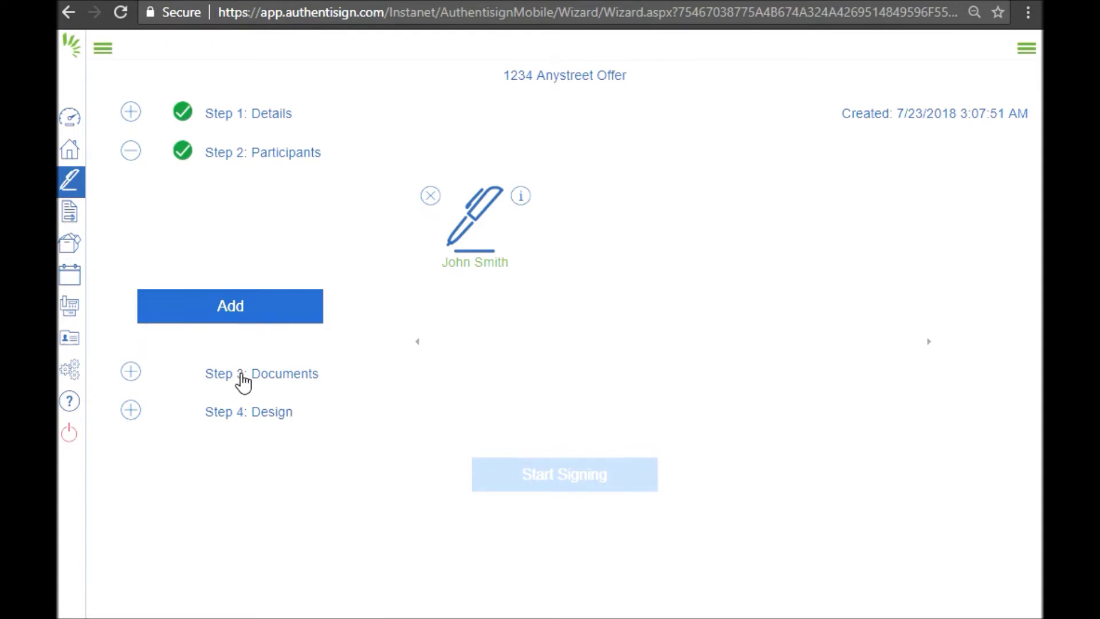
- Add a saved contact as the second remote signer and bring up the Add Documents options
{"action": "left_click", "coordinate": [223, 310]}
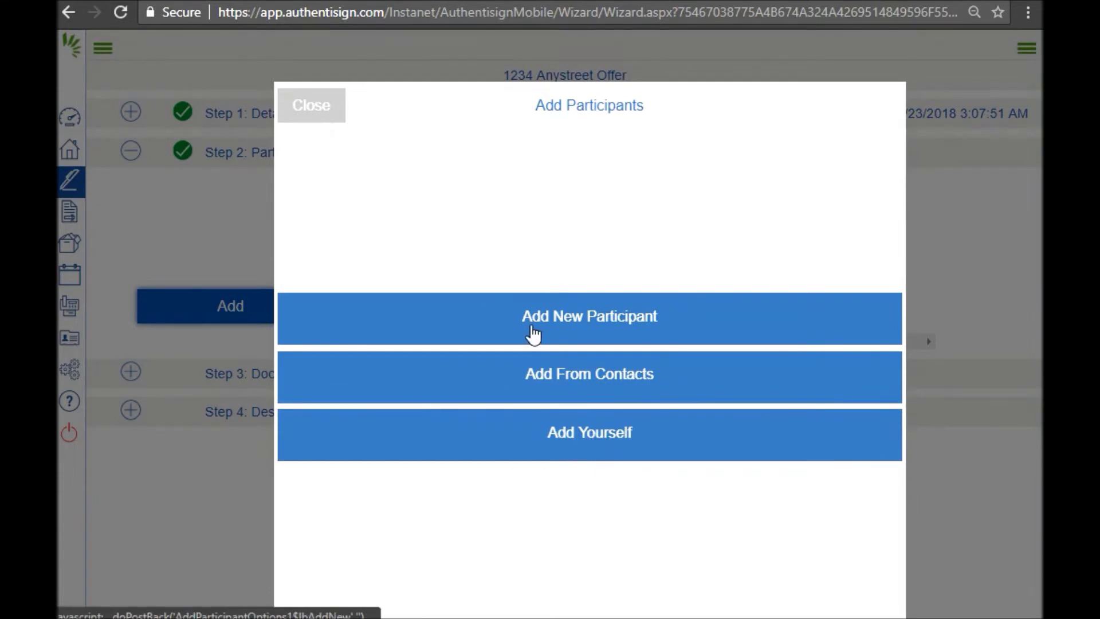
{"action": "left_click", "coordinate": [533, 332]}
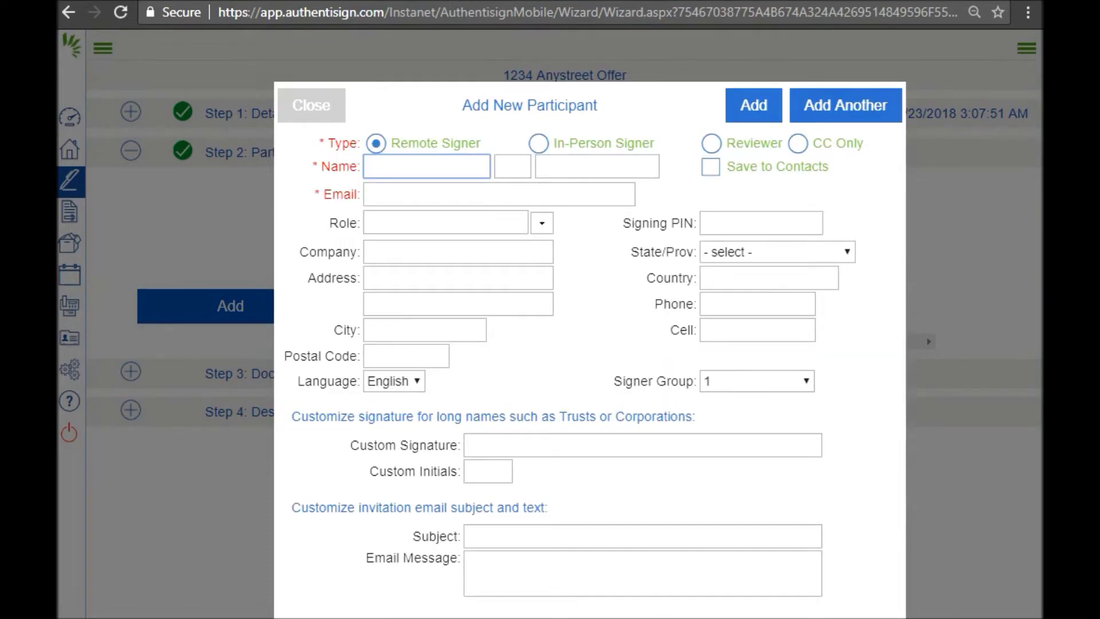
{"action": "left_click", "coordinate": [301, 112]}
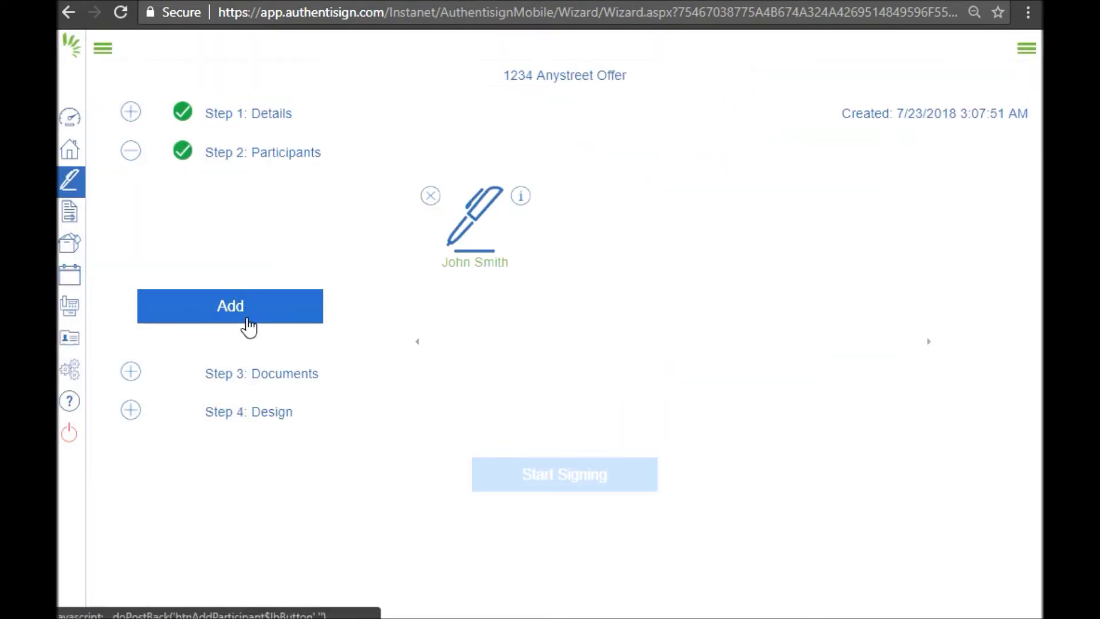
{"action": "left_click", "coordinate": [246, 326]}
{"action": "left_click", "coordinate": [511, 392]}
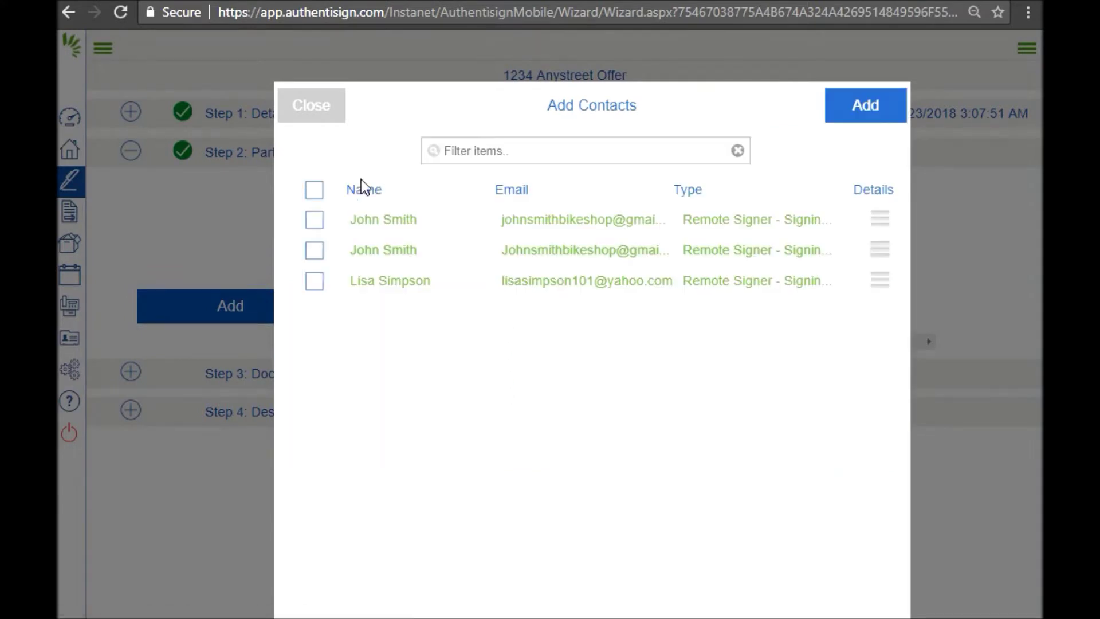
{"action": "left_click", "coordinate": [319, 283]}
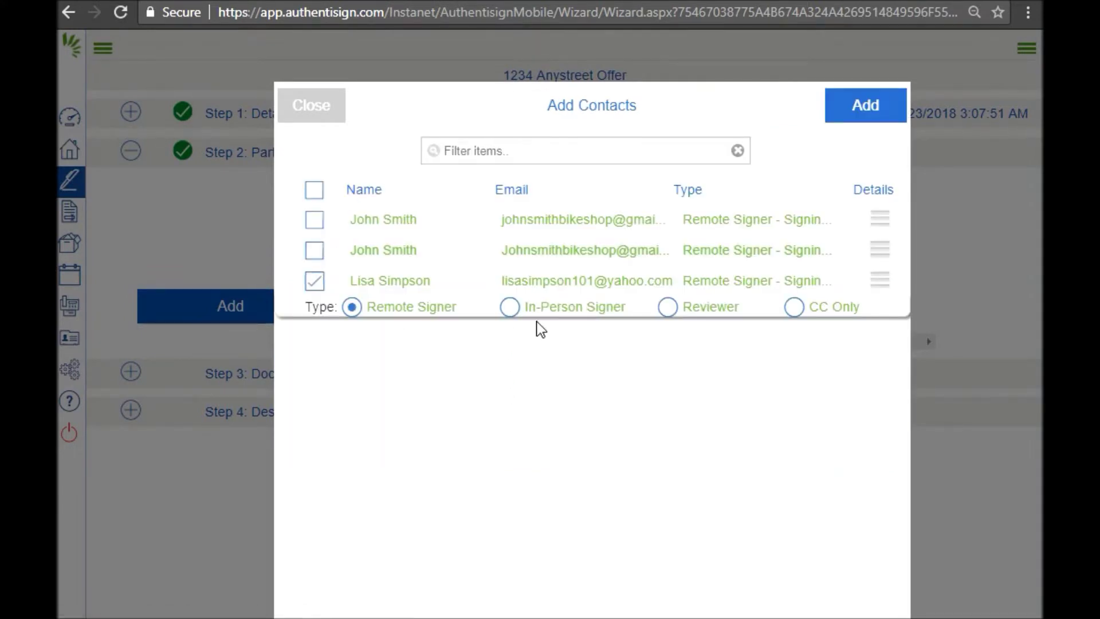
{"action": "left_click", "coordinate": [869, 114]}
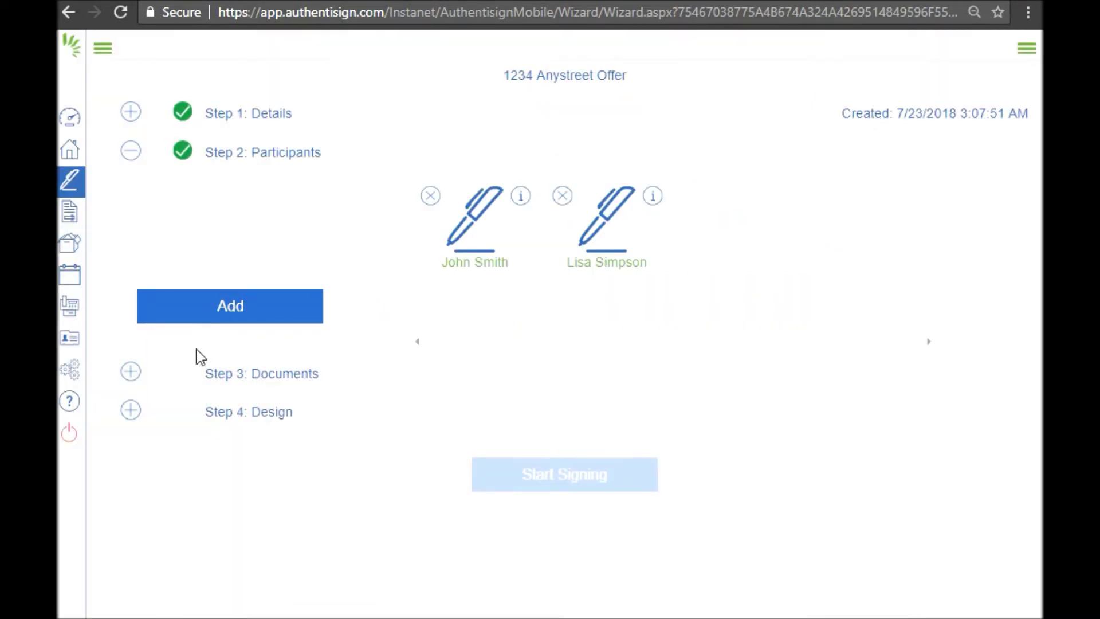
{"action": "left_click", "coordinate": [224, 381]}
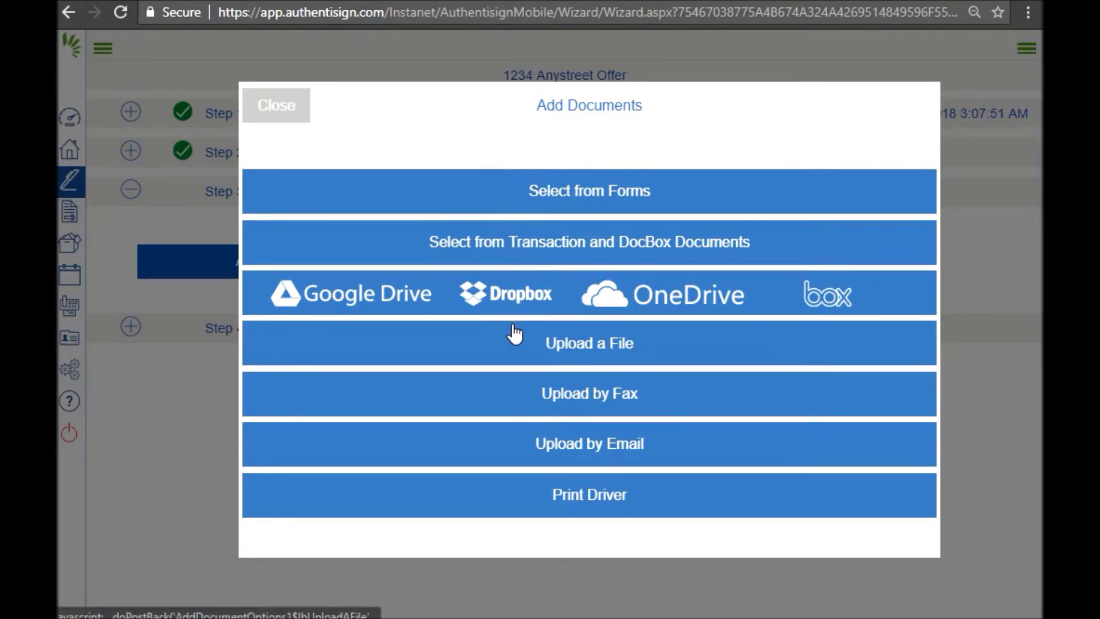
- Upload the '1234 Anystreet - Offer' and 'Confirmation' PDFs, moving the Offer into first position
{"action": "left_click", "coordinate": [547, 344]}
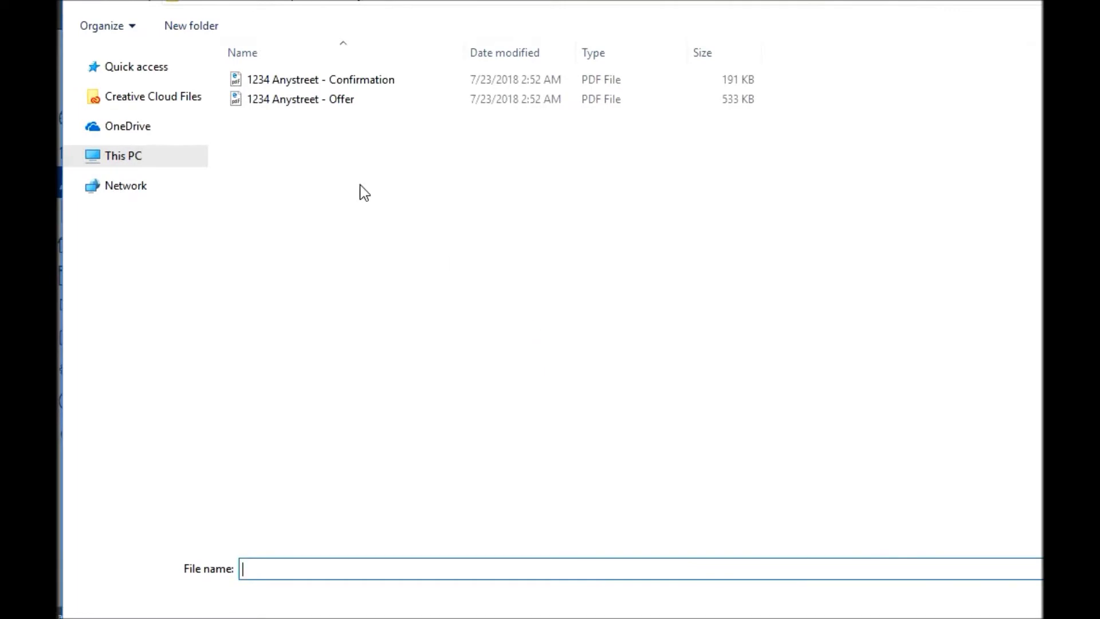
{"action": "left_click", "coordinate": [276, 106]}
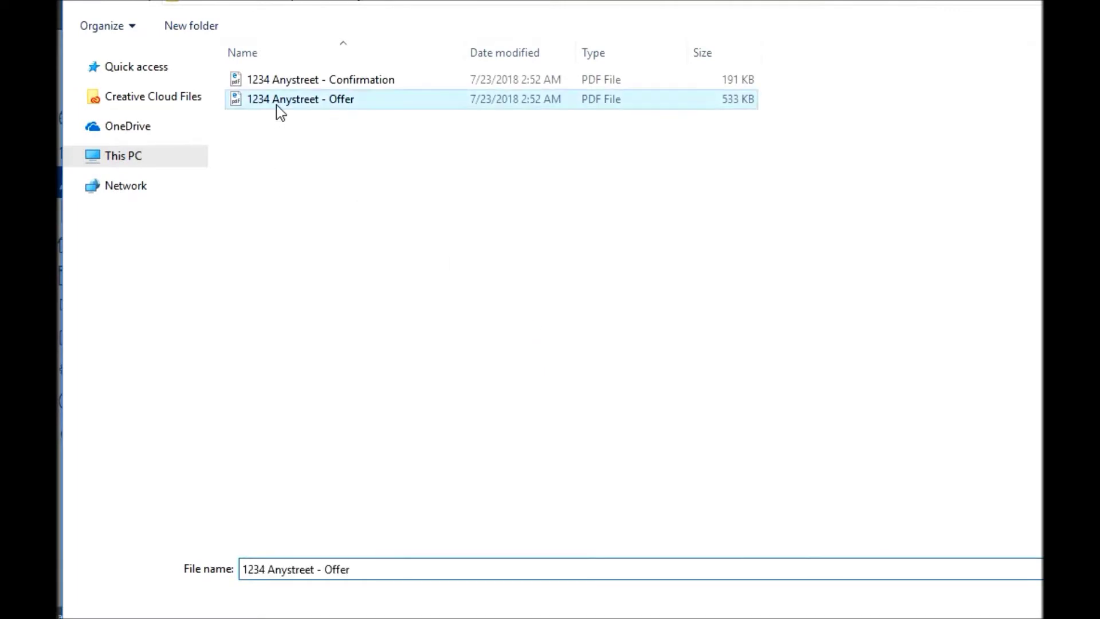
{"action": "left_click", "coordinate": [264, 81], "text": "shift"}
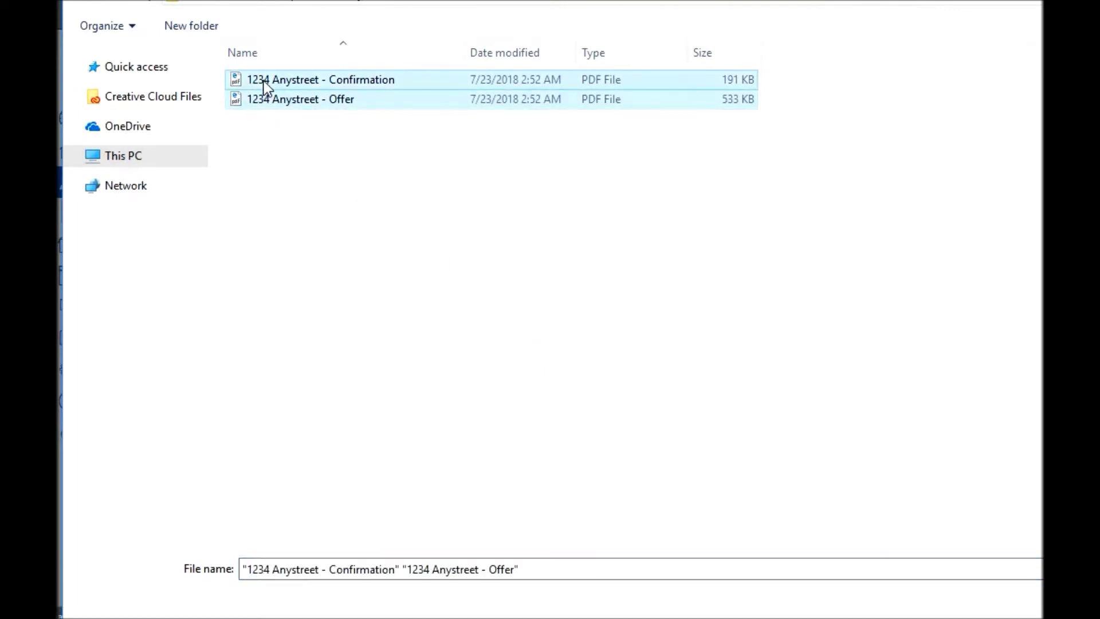
{"action": "key", "text": "Return"}
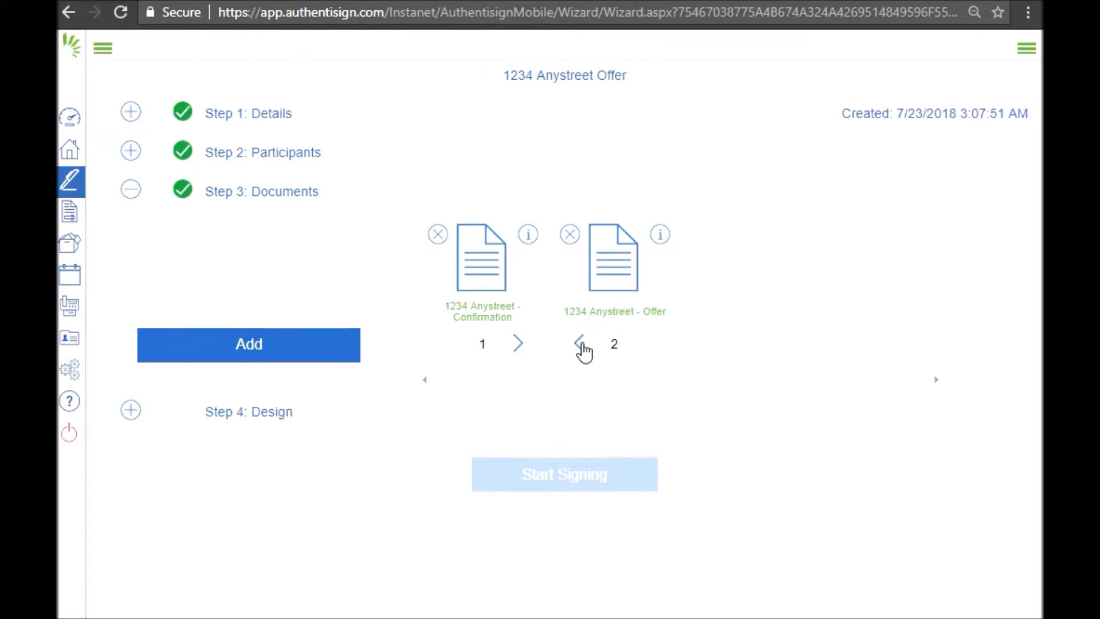
{"action": "left_click", "coordinate": [580, 344]}
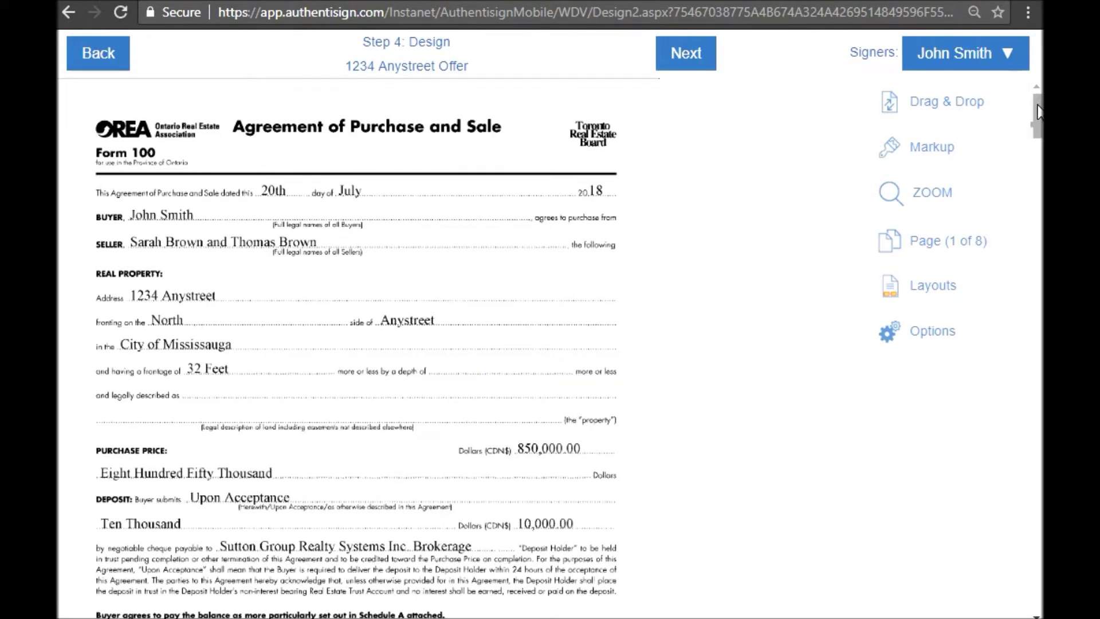
- Scroll through the Agreement of Purchase and Sale and check the Signers list, keeping the buyer selected
{"action": "left_click_drag", "start_coordinate": [1037, 112], "coordinate": [1038, 293]}
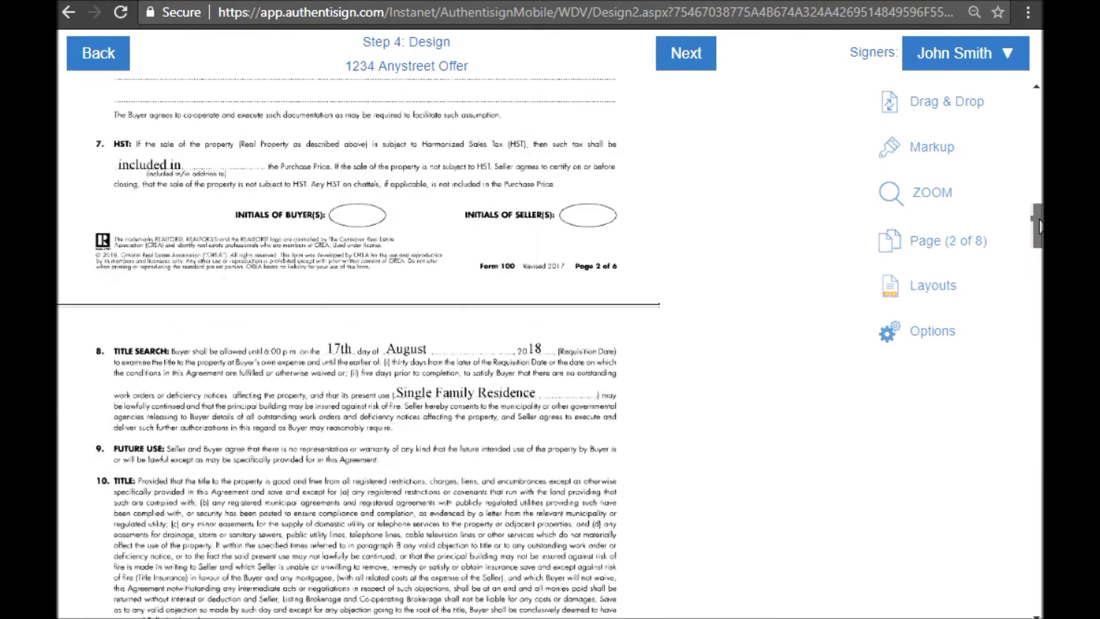
{"action": "left_click_drag", "start_coordinate": [1038, 226], "coordinate": [1035, 123]}
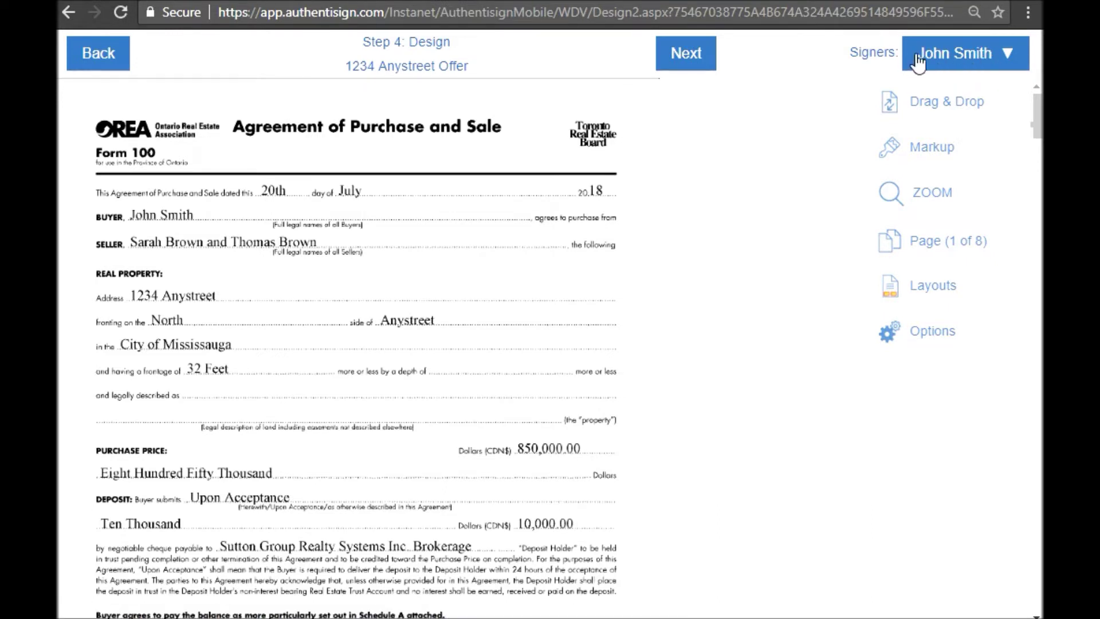
{"action": "left_click", "coordinate": [940, 60]}
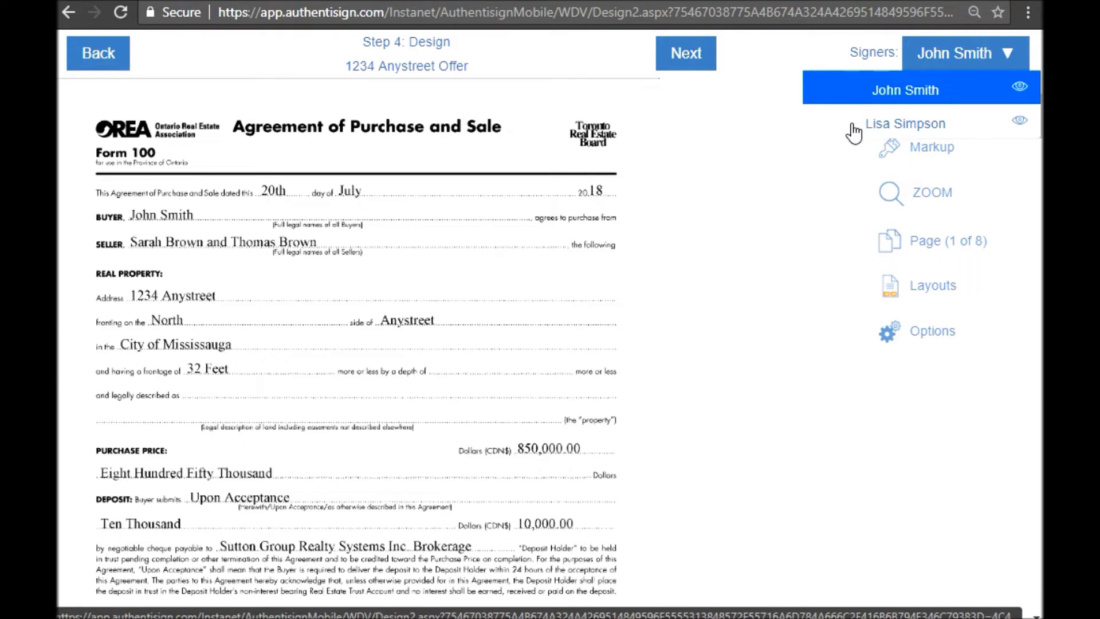
{"action": "left_click", "coordinate": [772, 128]}
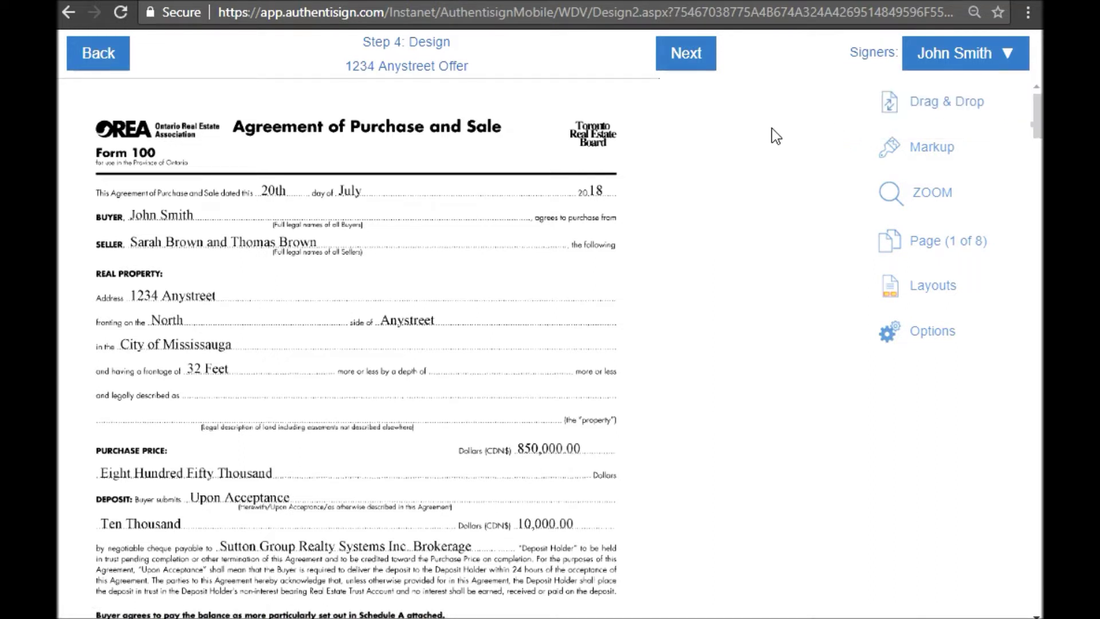
{"action": "left_click", "coordinate": [950, 106]}
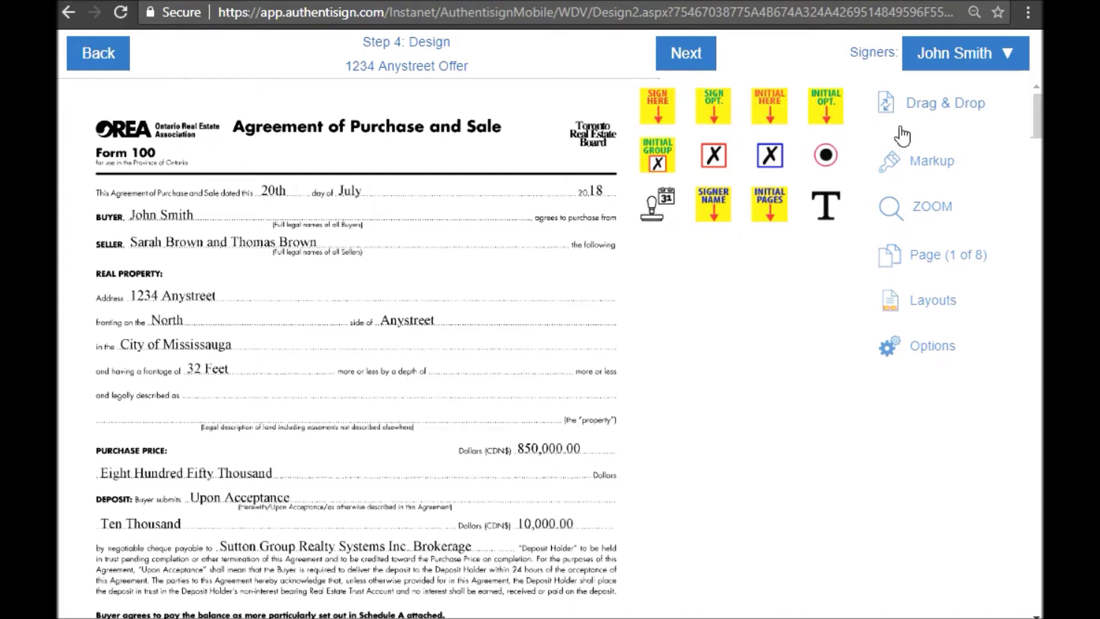
- Place buyer INITIAL HERE fields in the Initials of Buyer(s) ovals on pages 1, 2, 3 and 4
{"action": "scroll", "coordinate": [1038, 117], "scroll_direction": "down", "scroll_amount": 1}
{"action": "left_click_drag", "start_coordinate": [1038, 117], "coordinate": [1038, 151]}
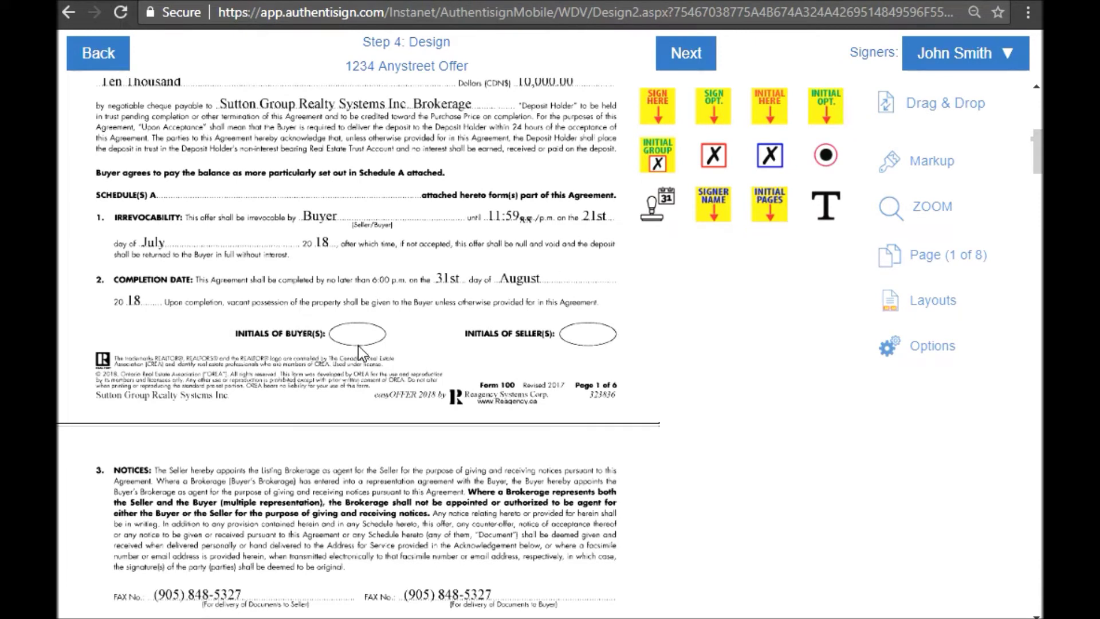
{"action": "left_click", "coordinate": [950, 52]}
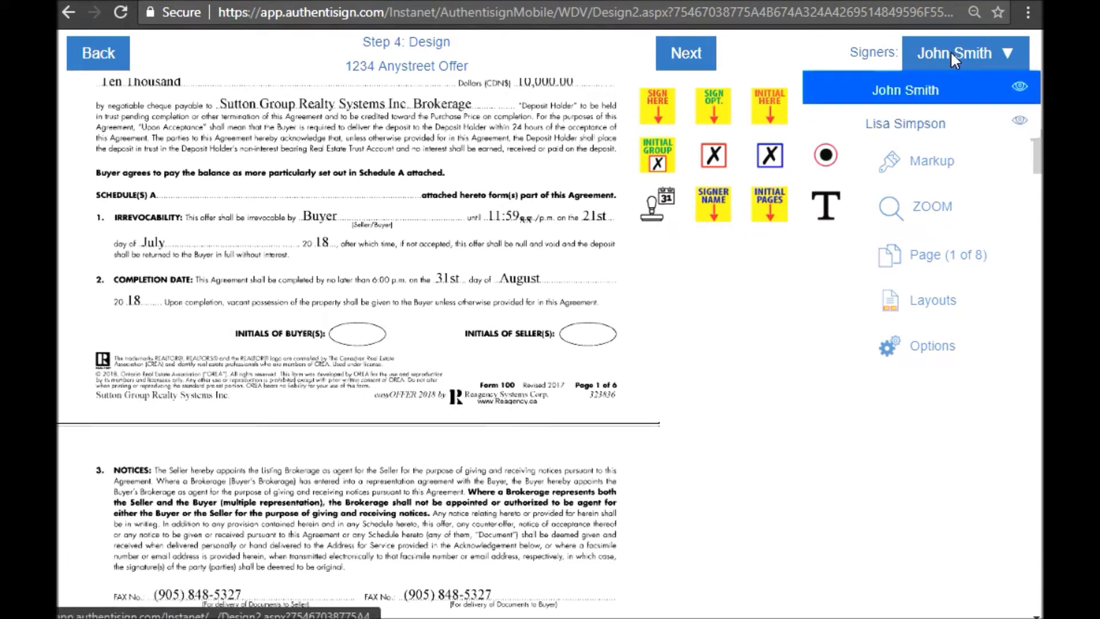
{"action": "left_click", "coordinate": [967, 99]}
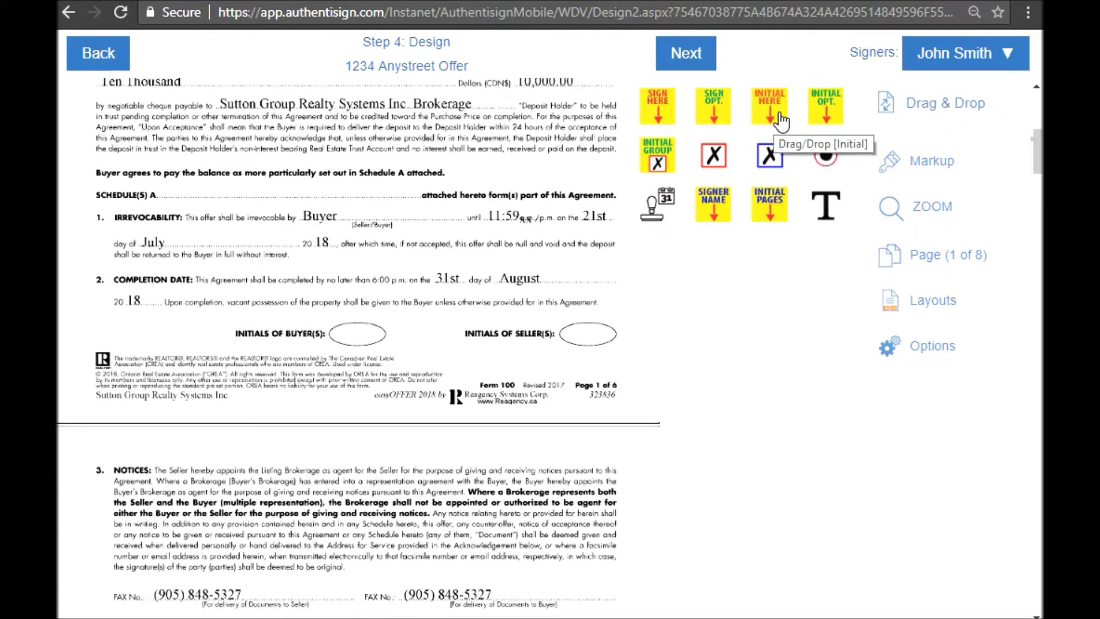
{"action": "left_click_drag", "start_coordinate": [781, 121], "coordinate": [372, 353]}
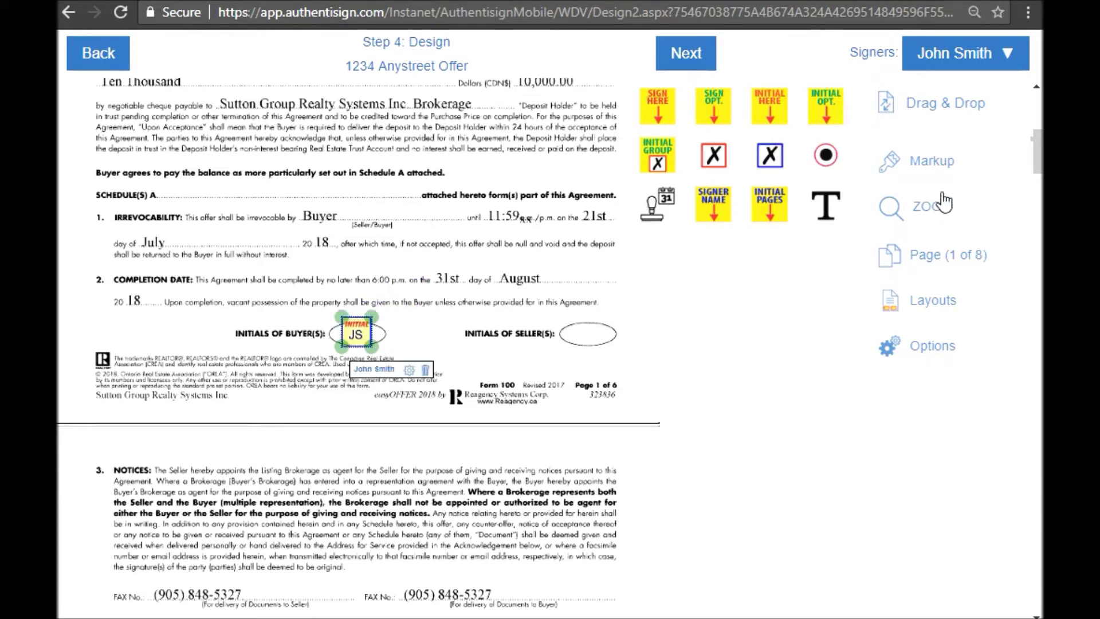
{"action": "left_click_drag", "start_coordinate": [1040, 154], "coordinate": [1040, 211]}
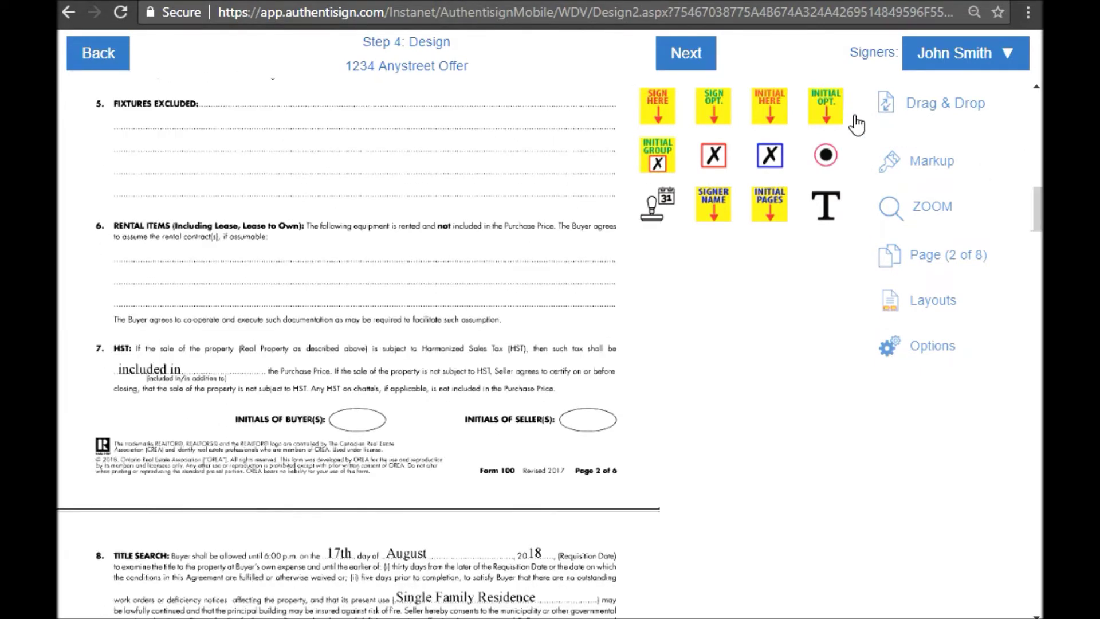
{"action": "left_click_drag", "start_coordinate": [786, 109], "coordinate": [380, 425]}
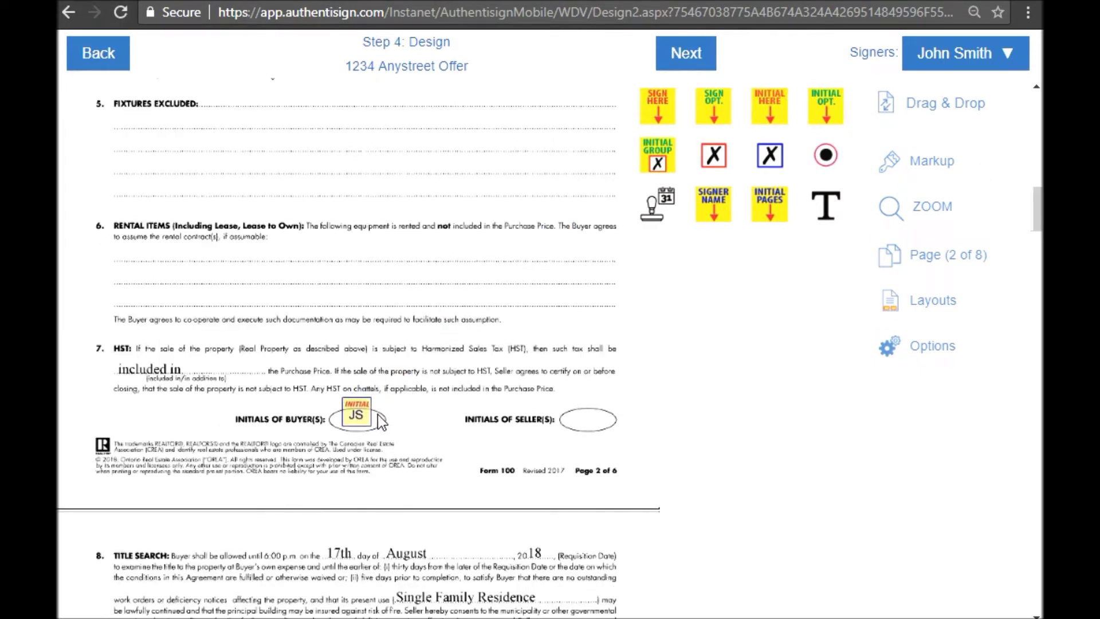
{"action": "left_click_drag", "start_coordinate": [1035, 211], "coordinate": [1035, 288]}
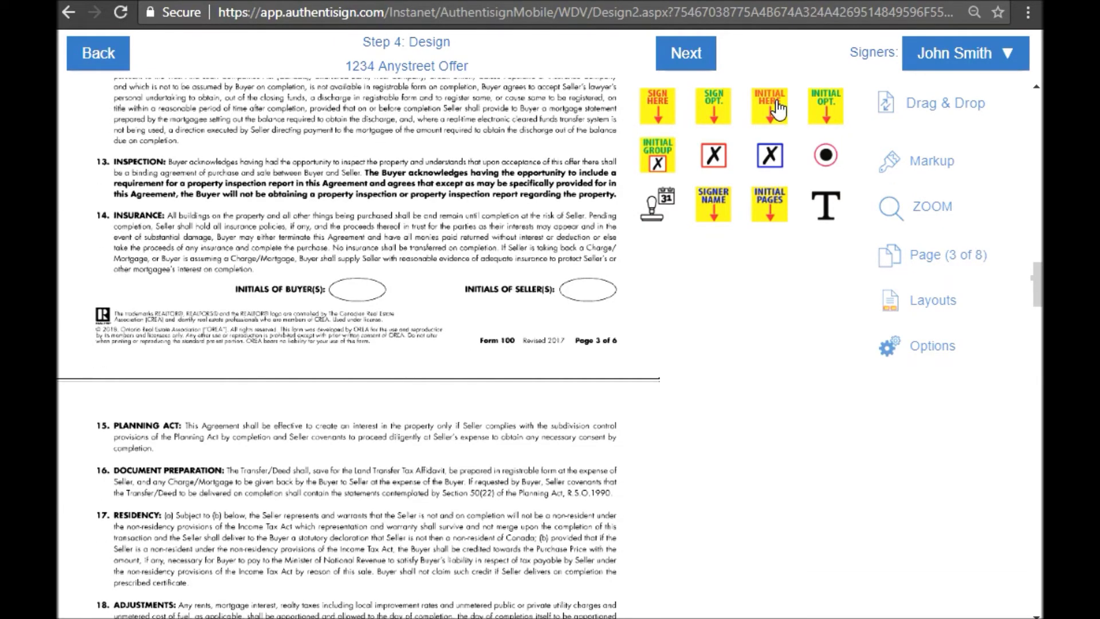
{"action": "left_click_drag", "start_coordinate": [774, 109], "coordinate": [372, 293]}
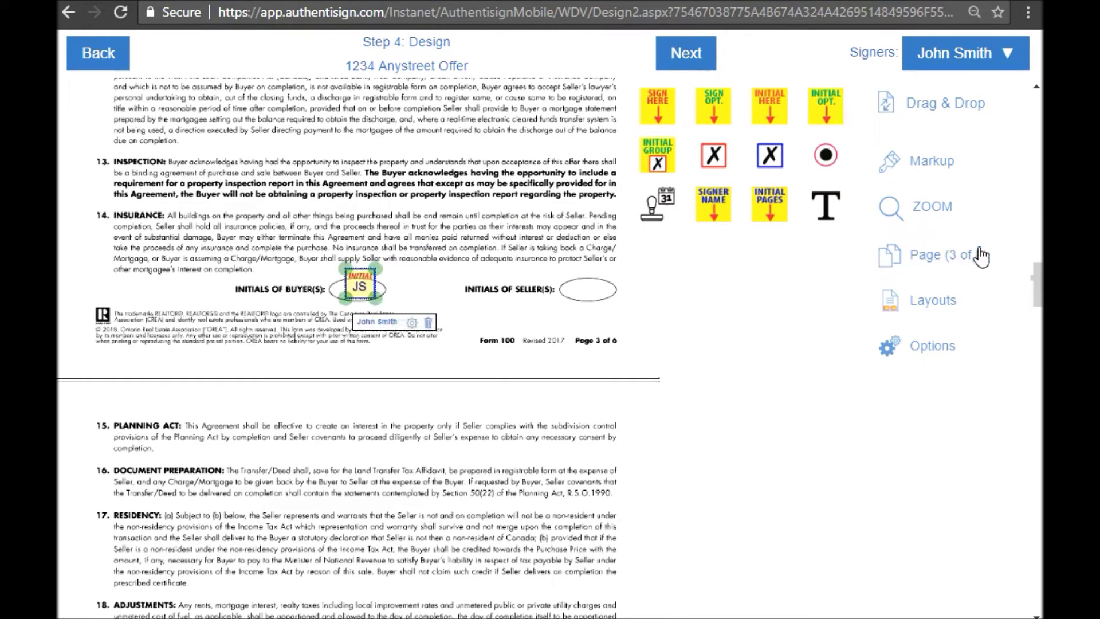
{"action": "left_click_drag", "start_coordinate": [1036, 282], "coordinate": [1034, 348]}
{"action": "left_click_drag", "start_coordinate": [779, 109], "coordinate": [376, 294]}
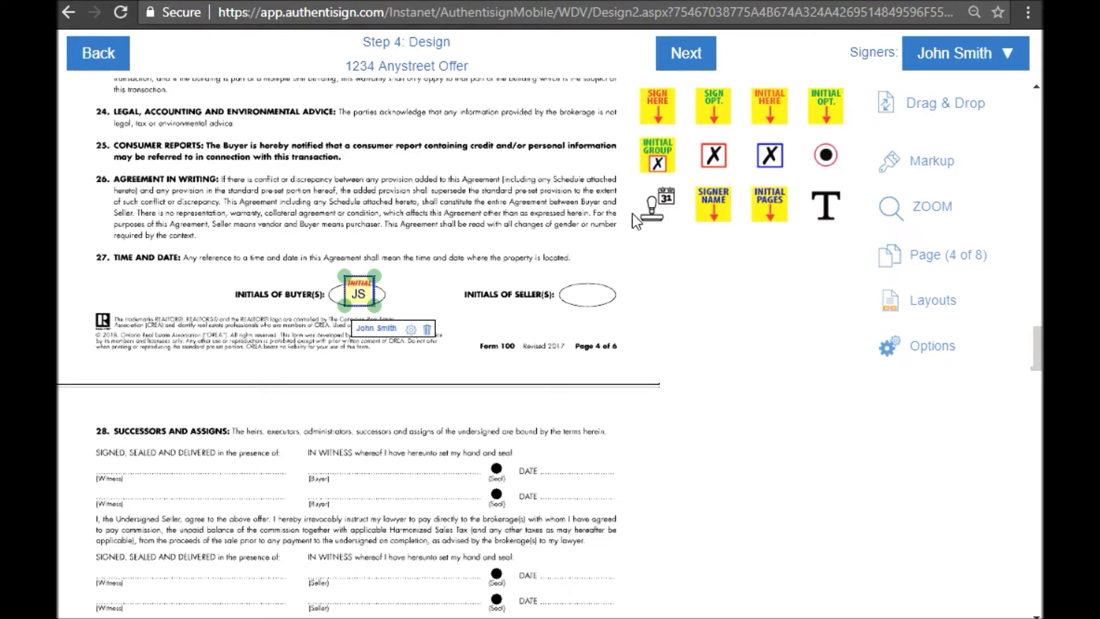
{"action": "left_click_drag", "start_coordinate": [1036, 349], "coordinate": [1036, 371]}
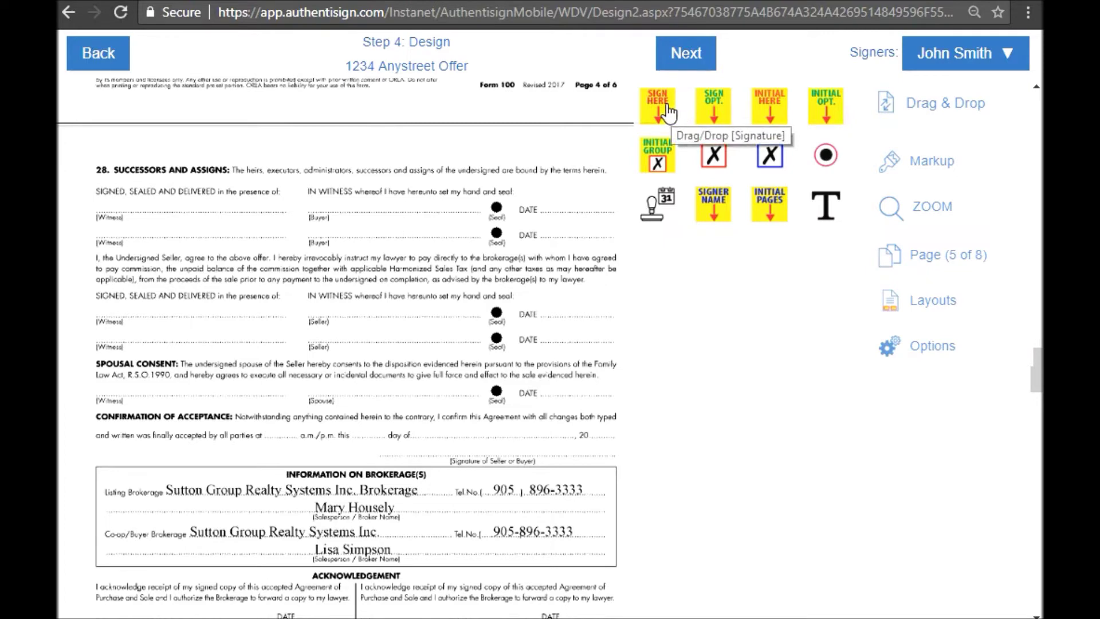
- Place a buyer signature on the section 28 buyer line with an automatic date beside it
{"action": "mouse_move", "coordinate": [669, 113]}
{"action": "left_mouse_down"}
{"action": "mouse_move", "coordinate": [583, 132]}
{"action": "mouse_move", "coordinate": [330, 136]}
{"action": "left_mouse_up"}
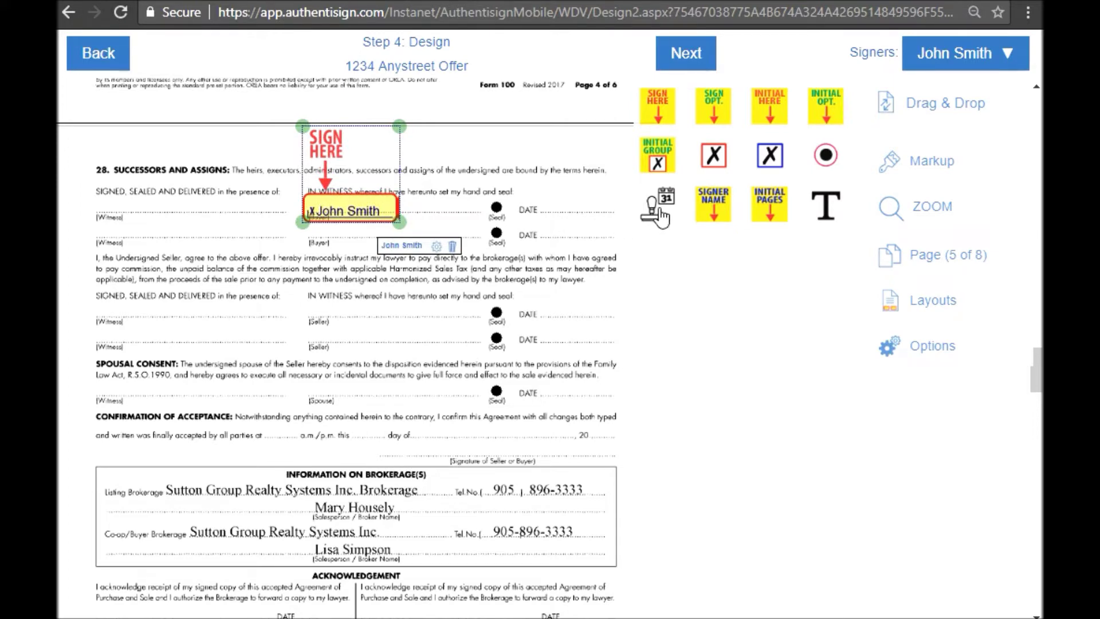
{"action": "left_click_drag", "start_coordinate": [662, 217], "coordinate": [613, 214]}
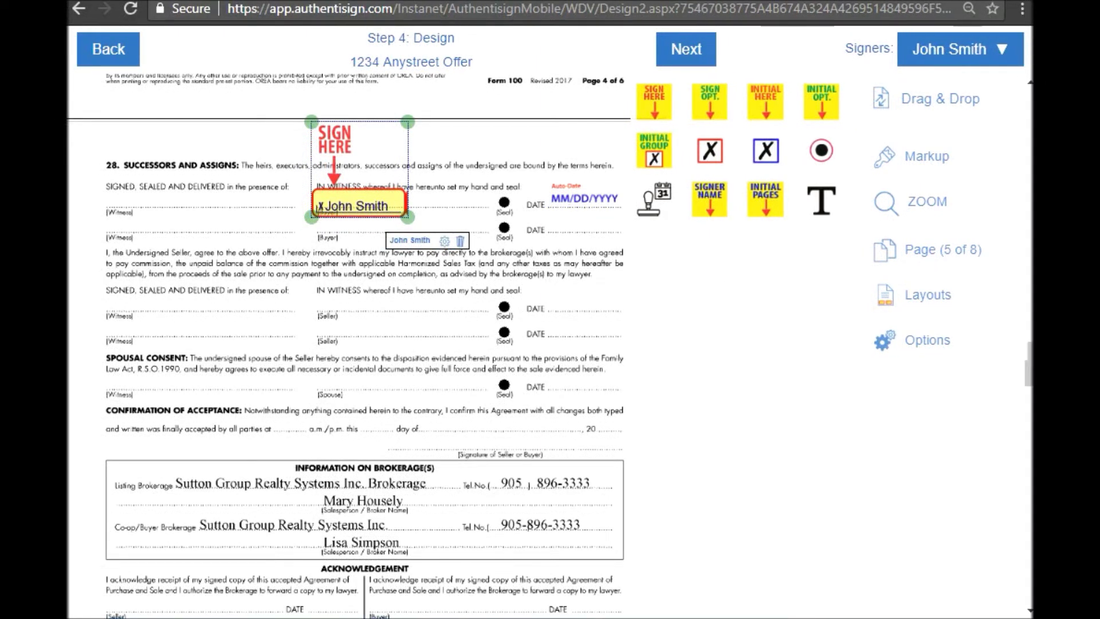
{"action": "scroll", "coordinate": [349, 344], "scroll_direction": "down", "scroll_amount": 5}
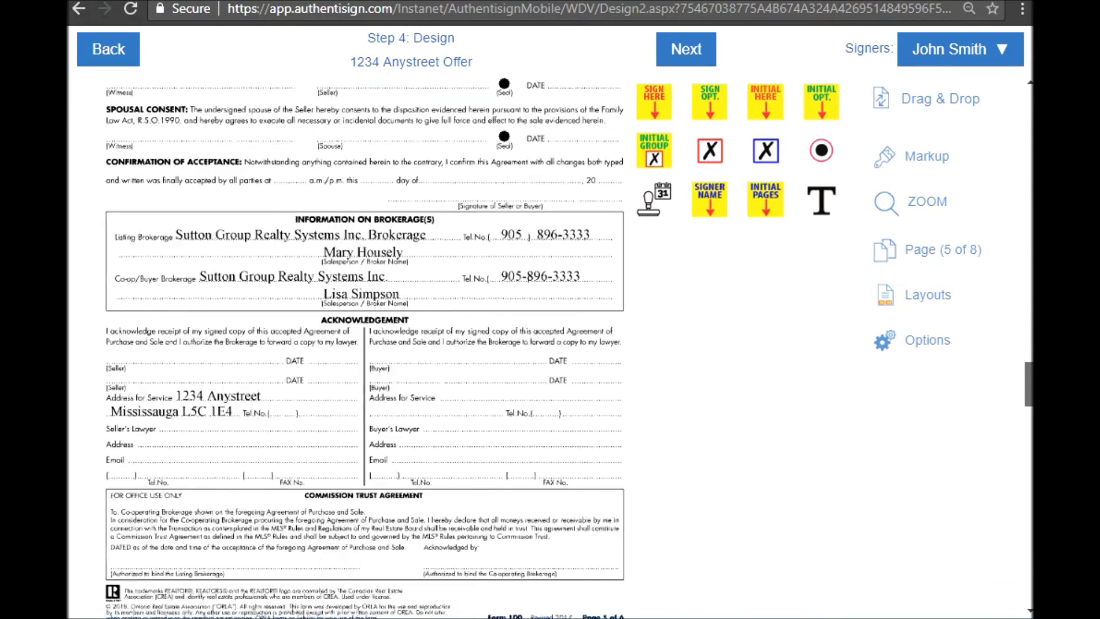
{"action": "scroll", "coordinate": [1000, 392], "scroll_direction": "down", "scroll_amount": 3}
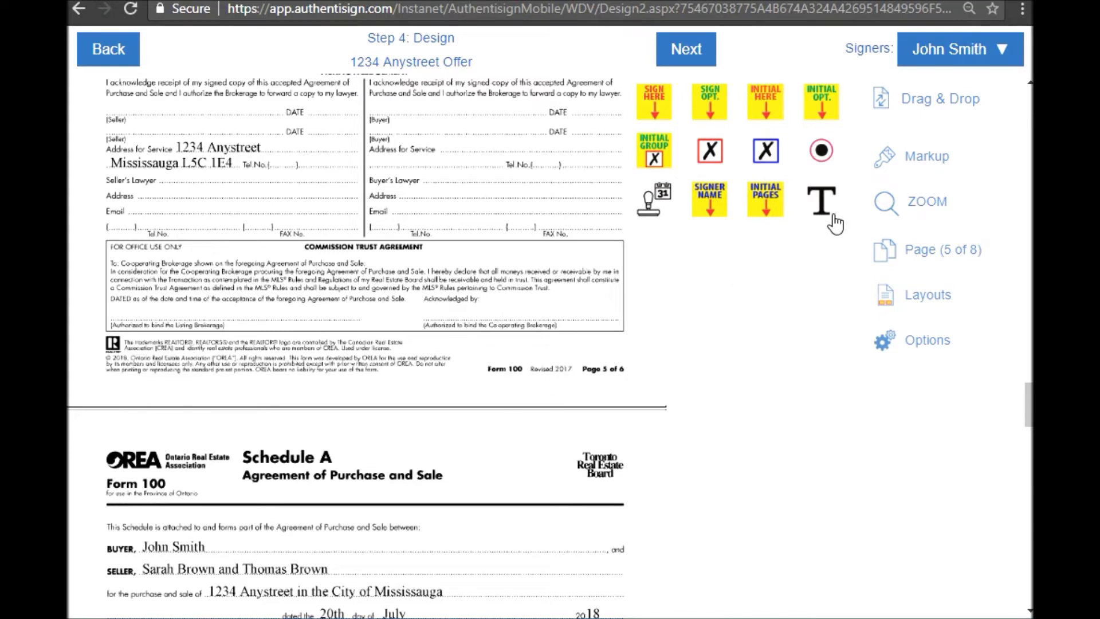
- Switch the signer to the buyer's agent and place their signature on the Commission Trust 'Acknowledged by' line
{"action": "left_click", "coordinate": [946, 61]}
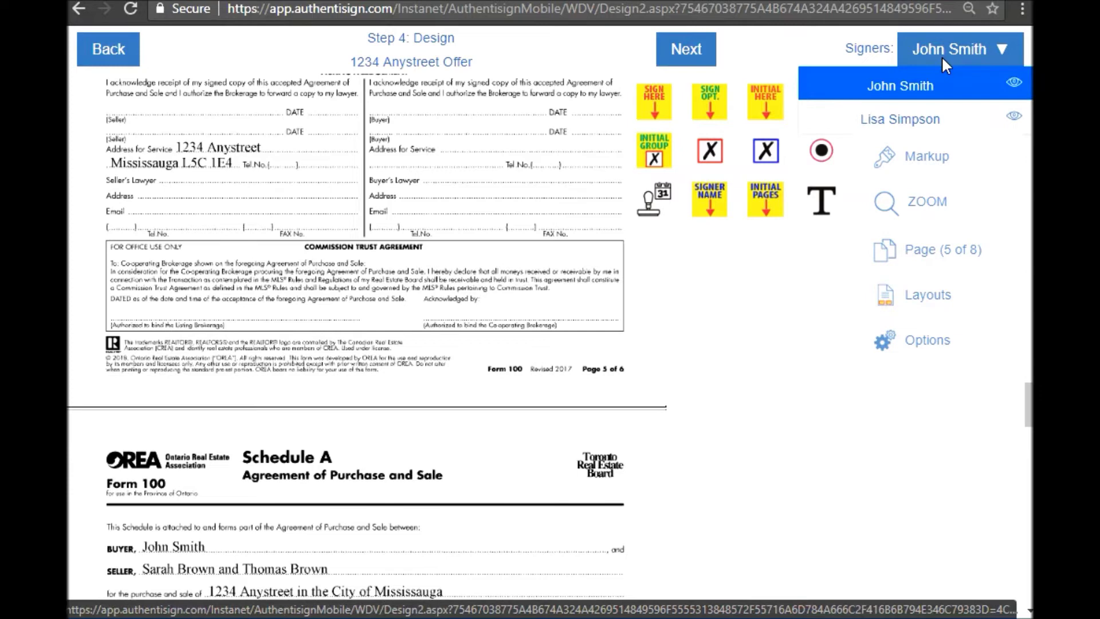
{"action": "left_click", "coordinate": [923, 115]}
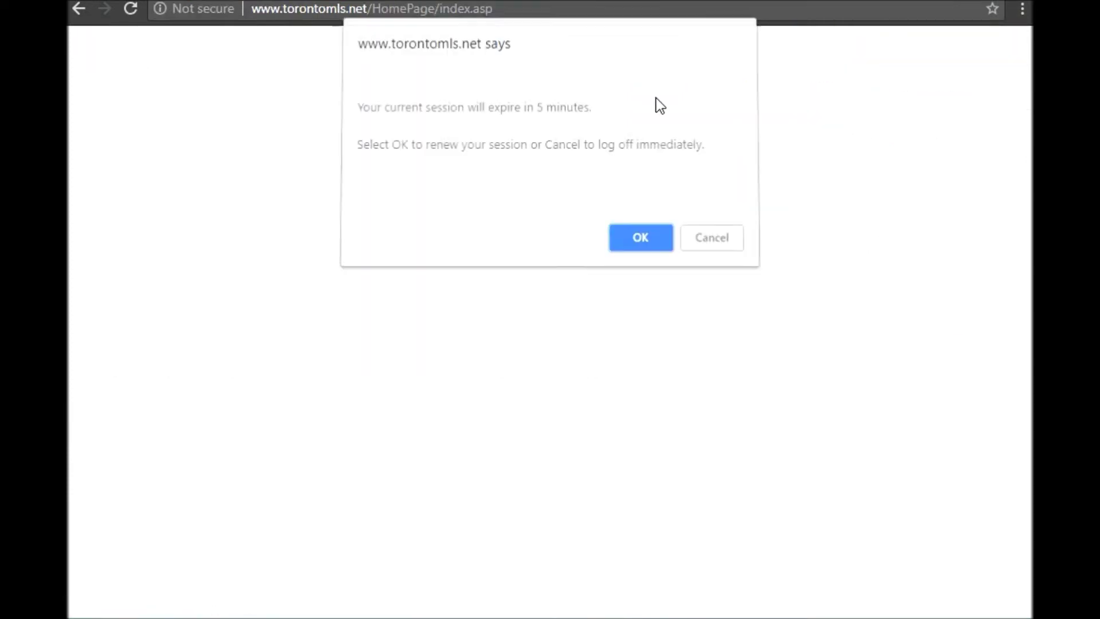
{"action": "left_click", "coordinate": [628, 241]}
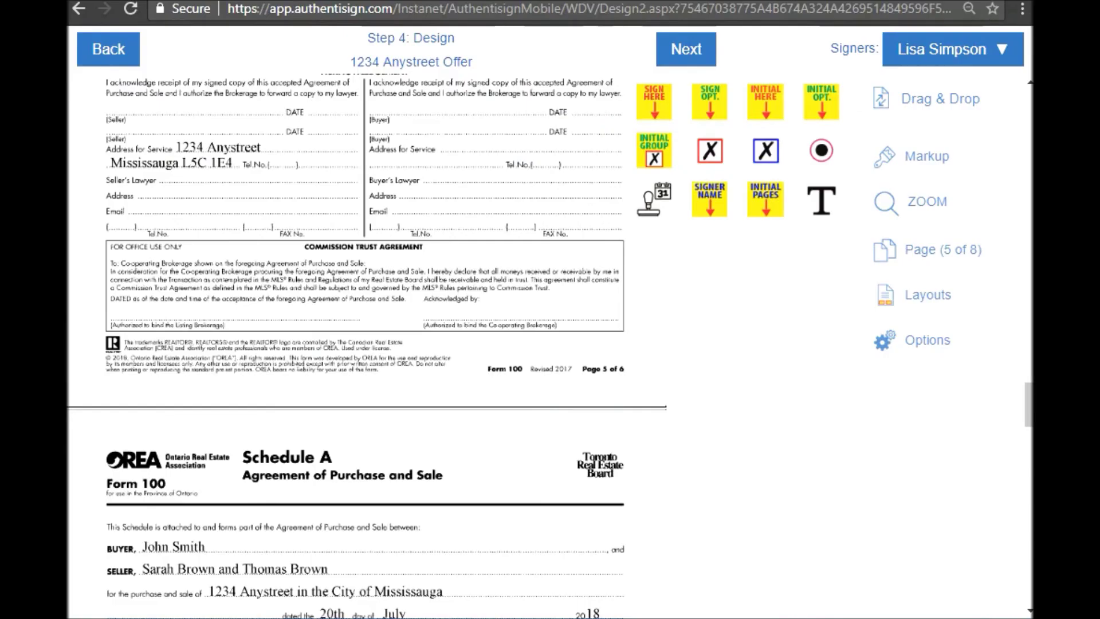
{"action": "mouse_move", "coordinate": [654, 101]}
{"action": "left_mouse_down"}
{"action": "mouse_move", "coordinate": [671, 258]}
{"action": "mouse_move", "coordinate": [648, 229]}
{"action": "mouse_move", "coordinate": [451, 246]}
{"action": "left_mouse_up"}
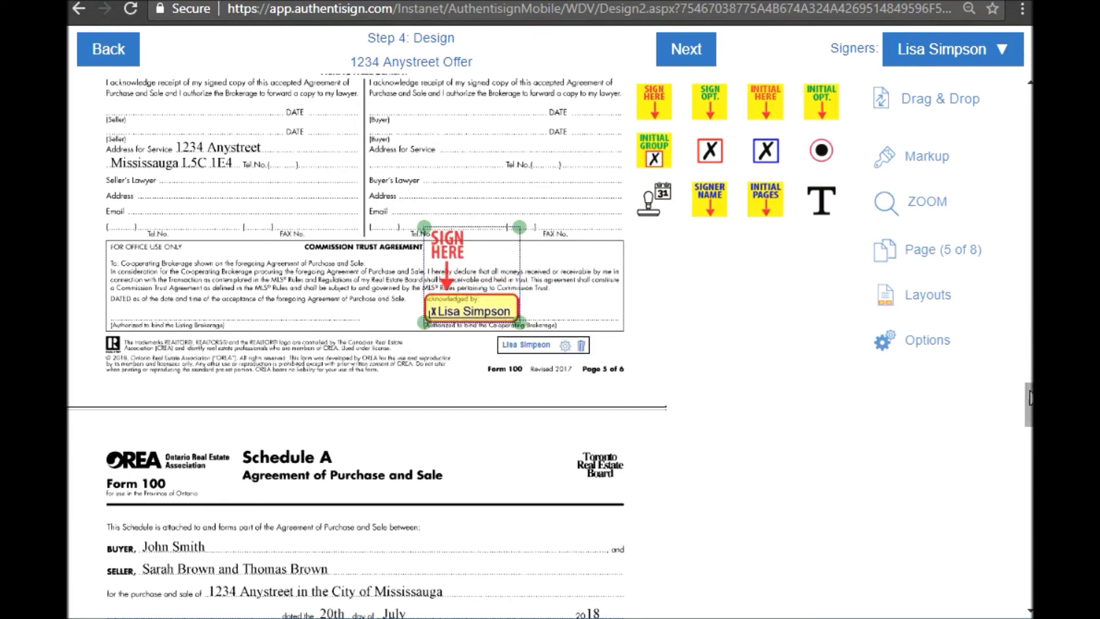
{"action": "scroll", "coordinate": [1029, 404], "scroll_direction": "down", "scroll_amount": 2}
{"action": "scroll", "coordinate": [1029, 414], "scroll_direction": "down", "scroll_amount": 5}
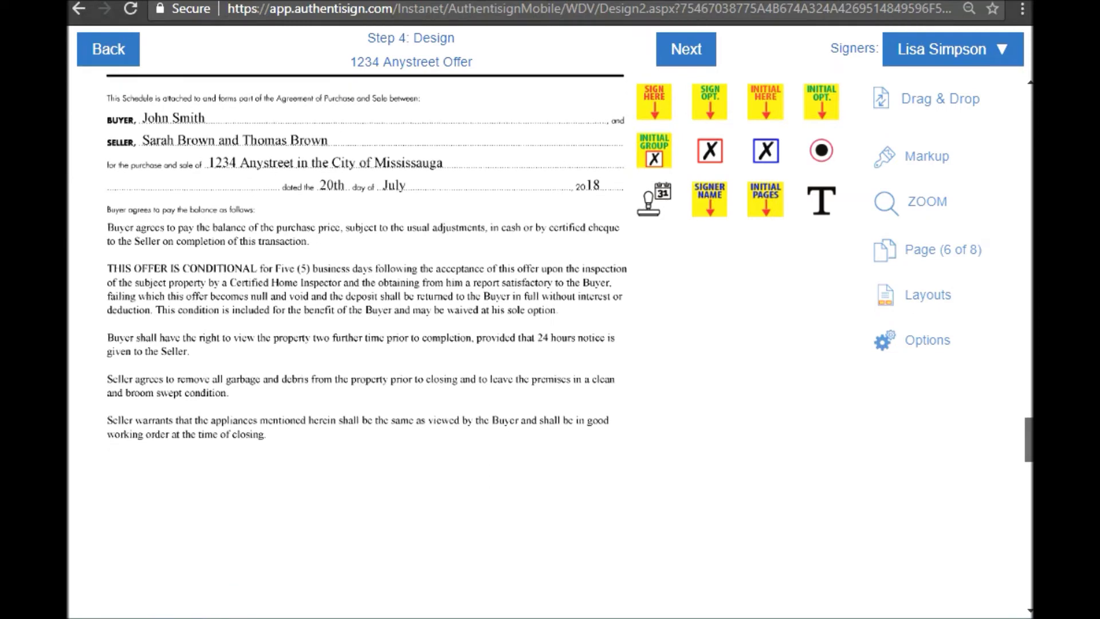
{"action": "scroll", "coordinate": [1029, 414], "scroll_direction": "up", "scroll_amount": 1}
{"action": "scroll", "coordinate": [367, 315], "scroll_direction": "up", "scroll_amount": 1}
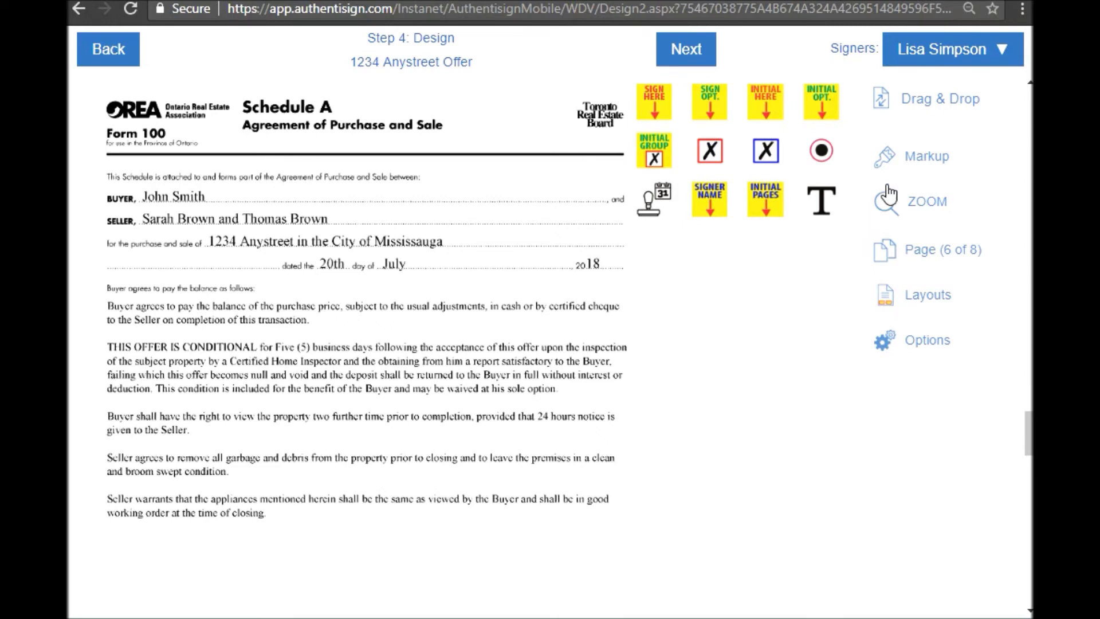
- Strike through 'Five (5)' in the conditional clause with a markup line
{"action": "left_click", "coordinate": [915, 165]}
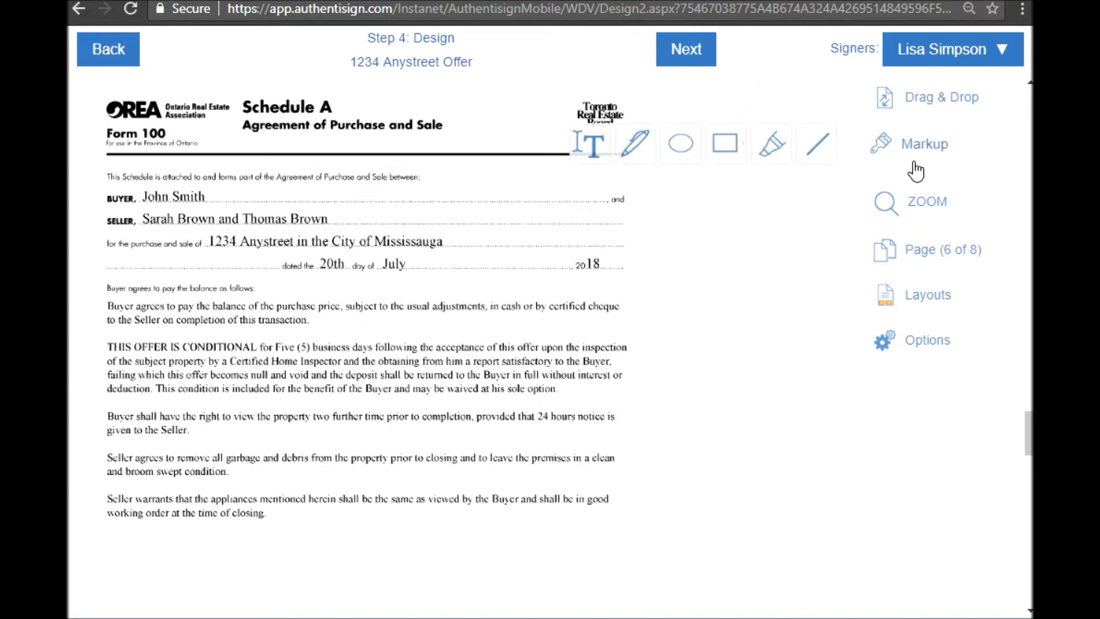
{"action": "left_click", "coordinate": [831, 152]}
{"action": "left_click_drag", "start_coordinate": [298, 347], "coordinate": [320, 349]}
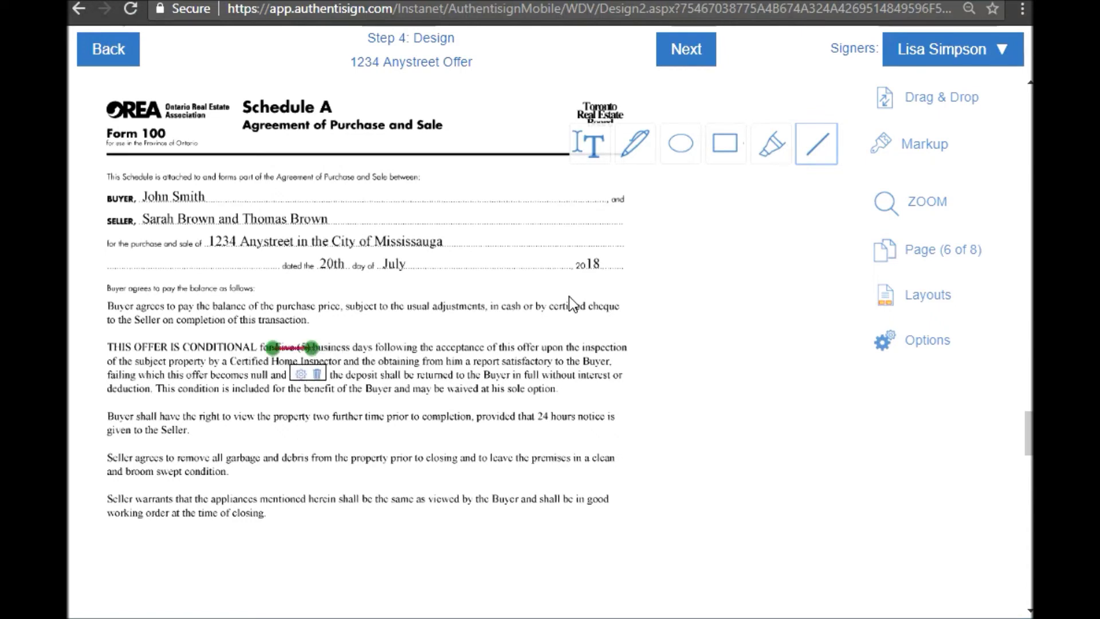
- Add a 'Three (3)' text box above the struck-out words and make the buyer the active signer
{"action": "left_click", "coordinate": [599, 154]}
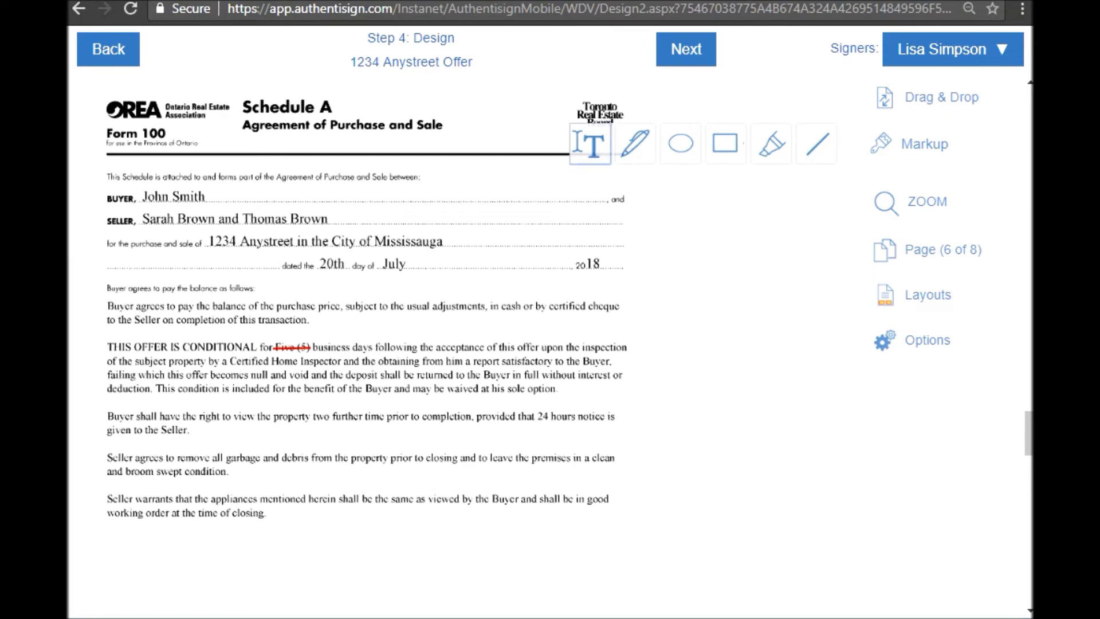
{"action": "left_click_drag", "start_coordinate": [271, 333], "coordinate": [421, 356]}
{"action": "type", "text": "3"}
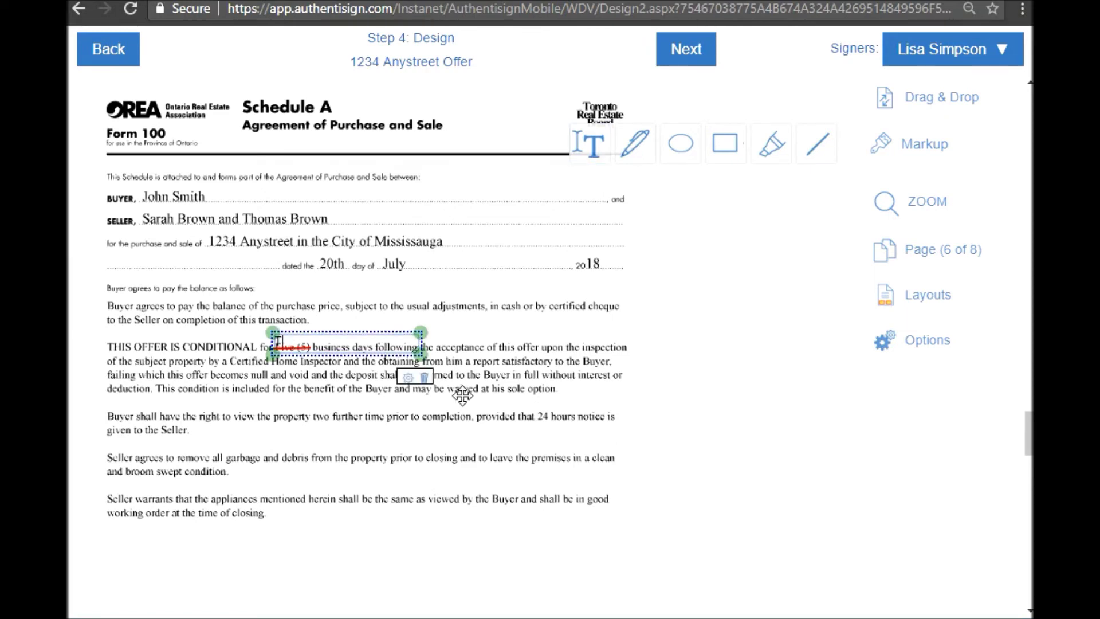
{"action": "type", "text": " (3"}
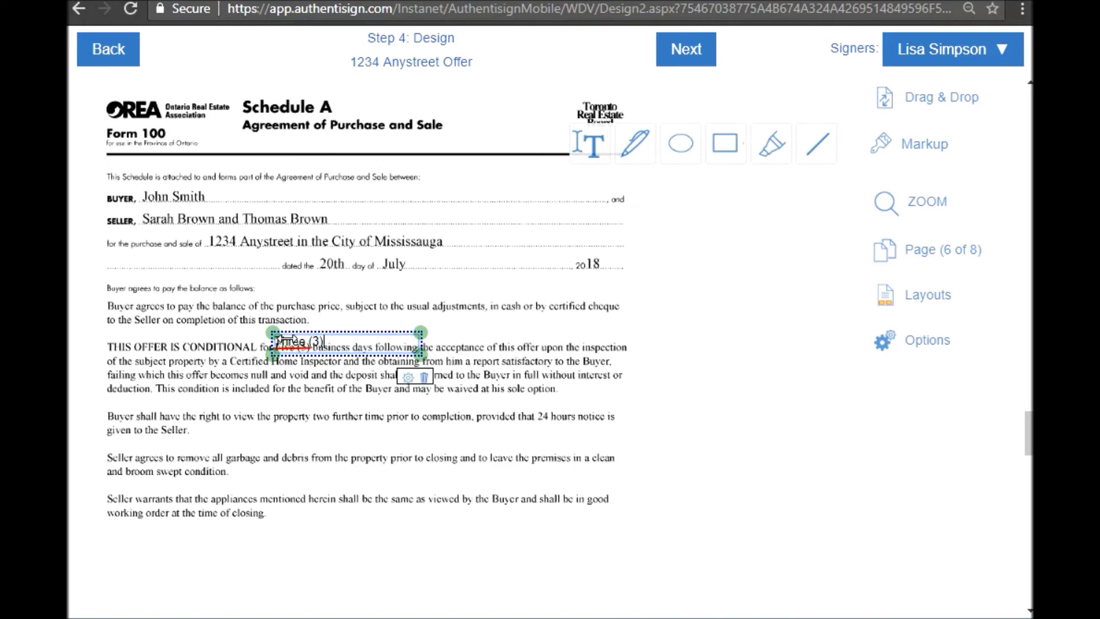
{"action": "left_click_drag", "start_coordinate": [278, 338], "coordinate": [278, 334]}
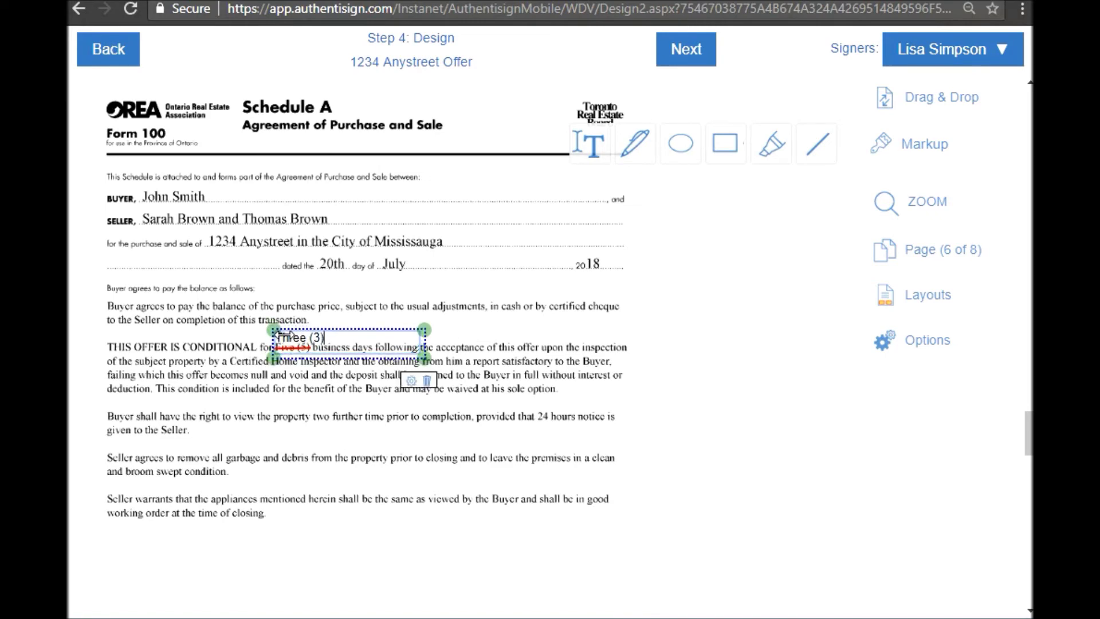
{"action": "left_click", "coordinate": [445, 568]}
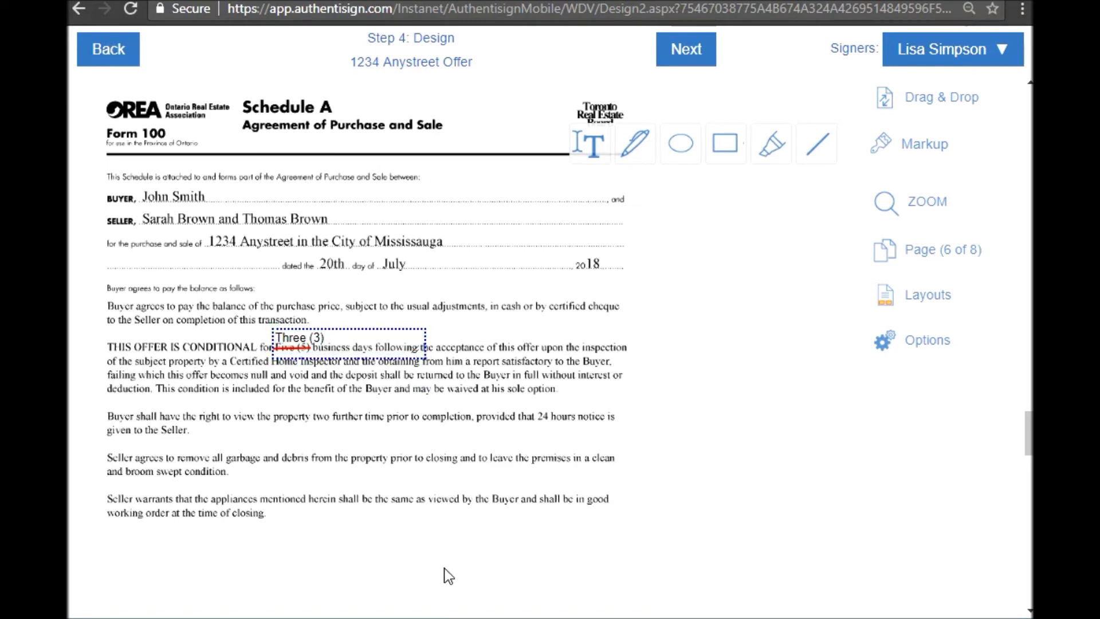
{"action": "left_click", "coordinate": [1003, 50]}
{"action": "left_click", "coordinate": [903, 84]}
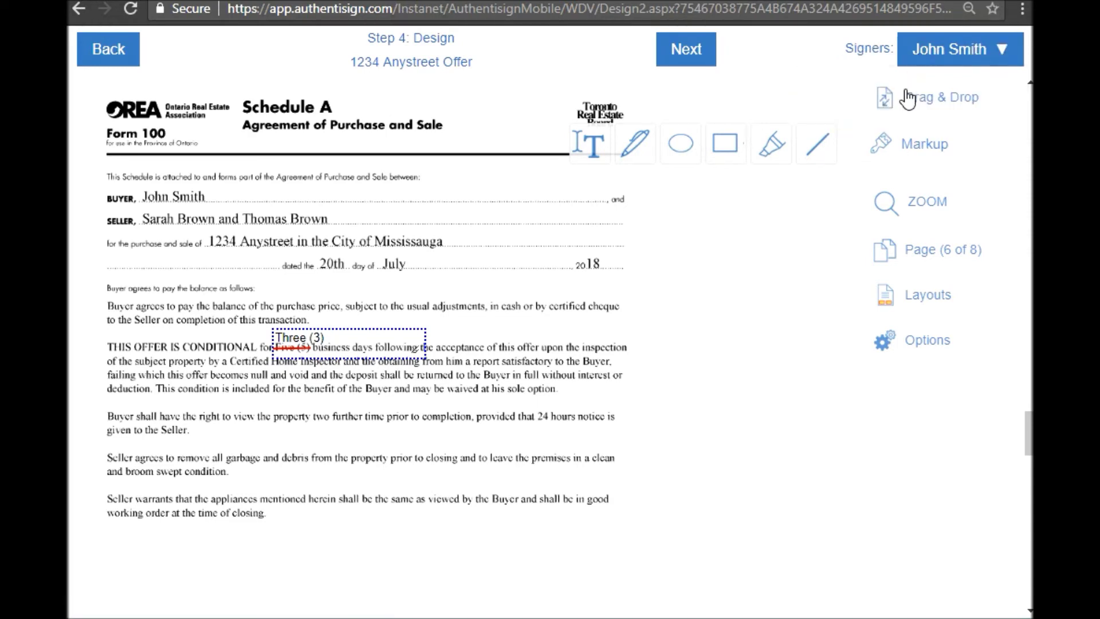
- Place a buyer INITIAL HERE field beside the Three (3) change and reach Finalize Signing Setup
{"action": "left_click", "coordinate": [909, 97]}
{"action": "left_click_drag", "start_coordinate": [780, 106], "coordinate": [413, 311]}
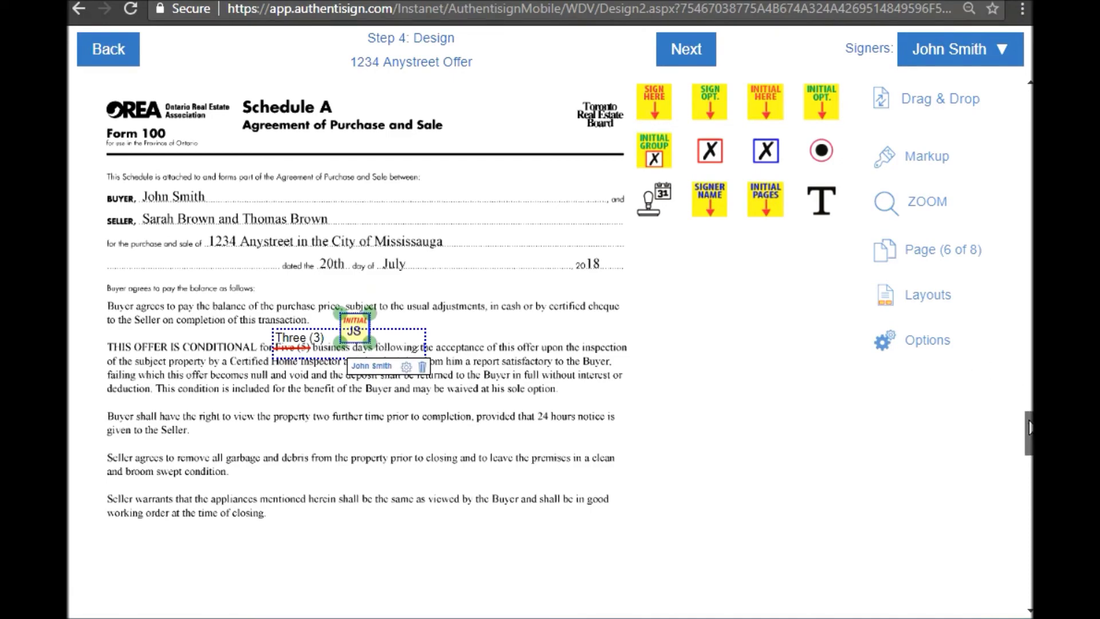
{"action": "left_click_drag", "start_coordinate": [1030, 430], "coordinate": [1031, 112]}
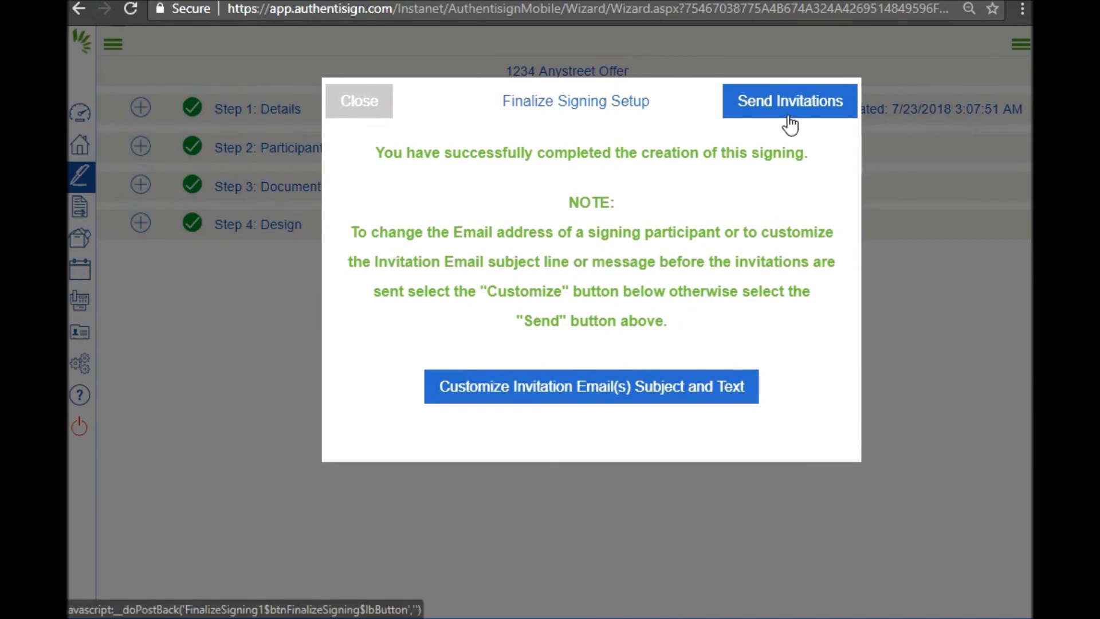
- Give the buyer's invitation the subject '1234 Anystreet Offer' and the message 'Here is the offer , please call me when you get this email.'
{"action": "left_click", "coordinate": [613, 399]}
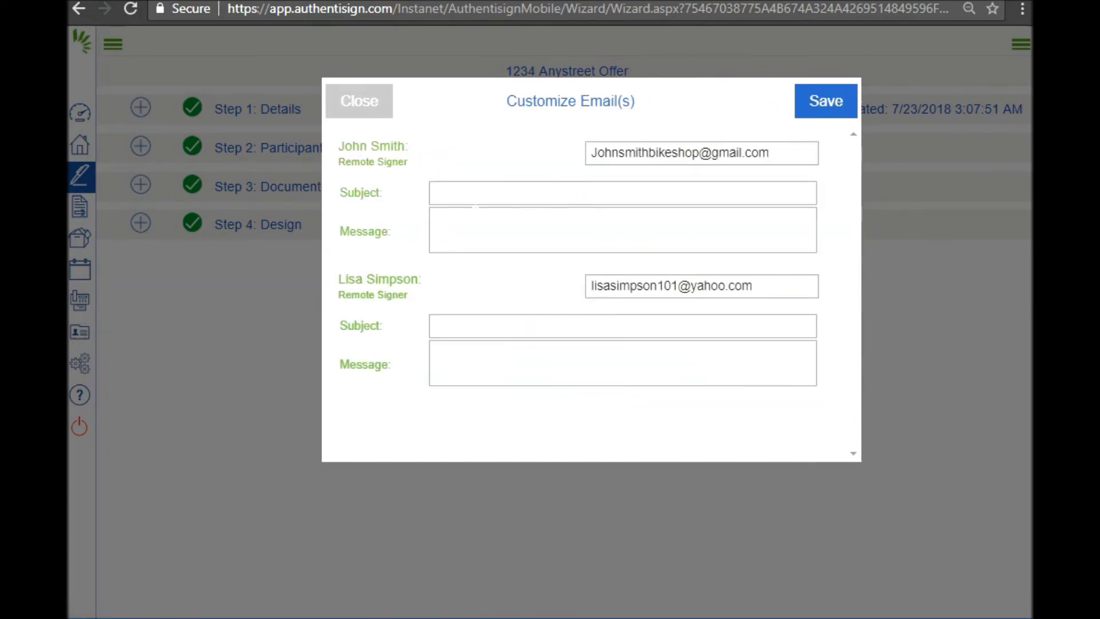
{"action": "left_click", "coordinate": [475, 197]}
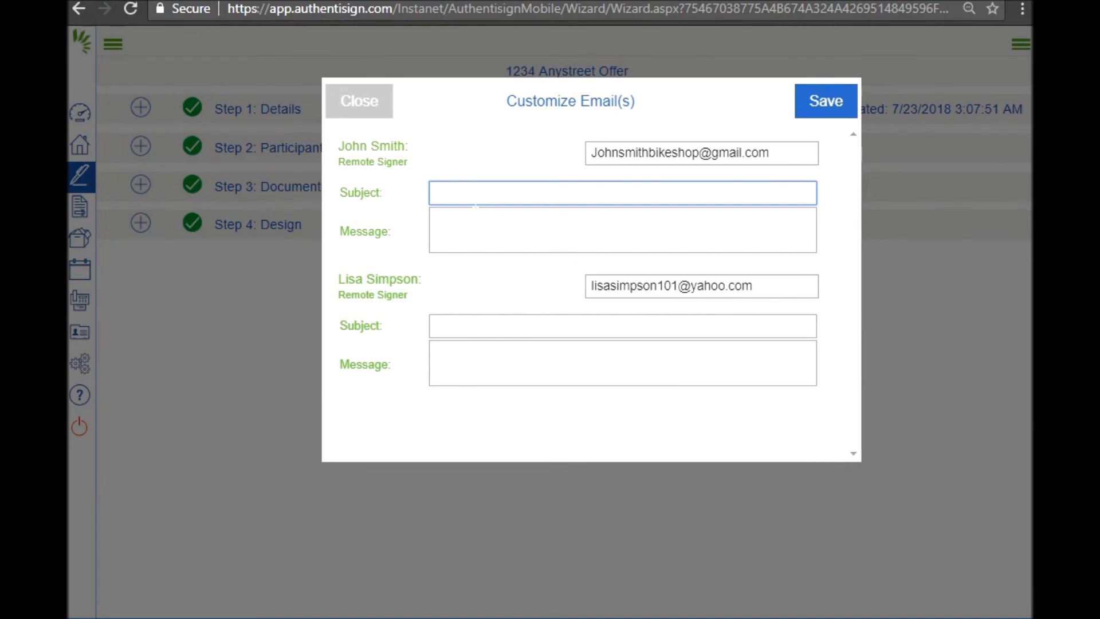
{"action": "type", "text": "1234 Anystreet "}
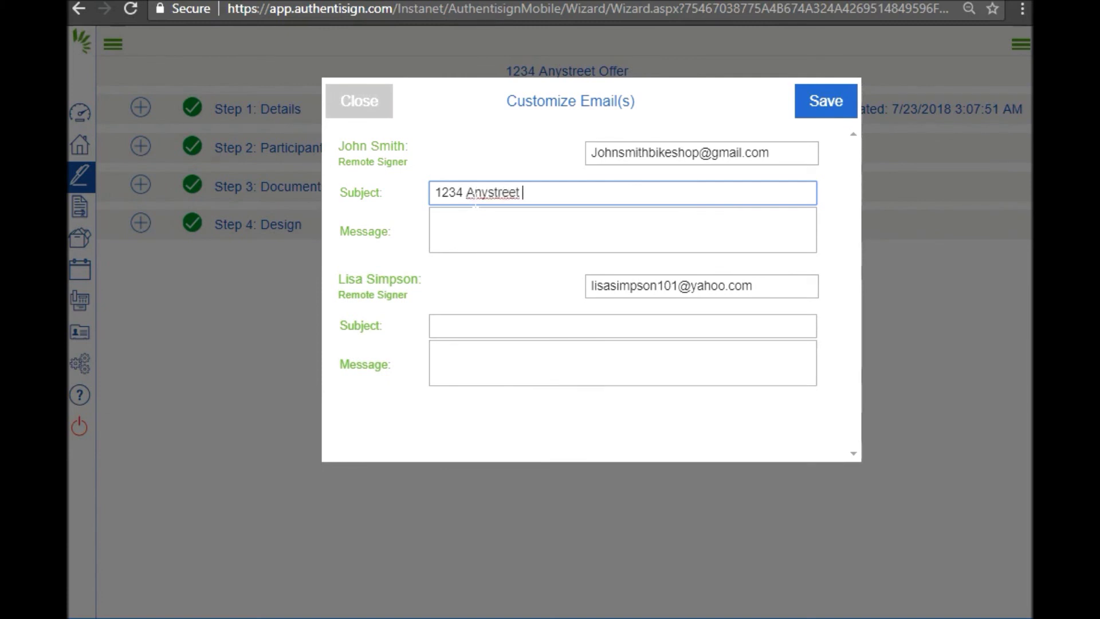
{"action": "type", "text": "Offer"}
{"action": "key", "text": "Tab"}
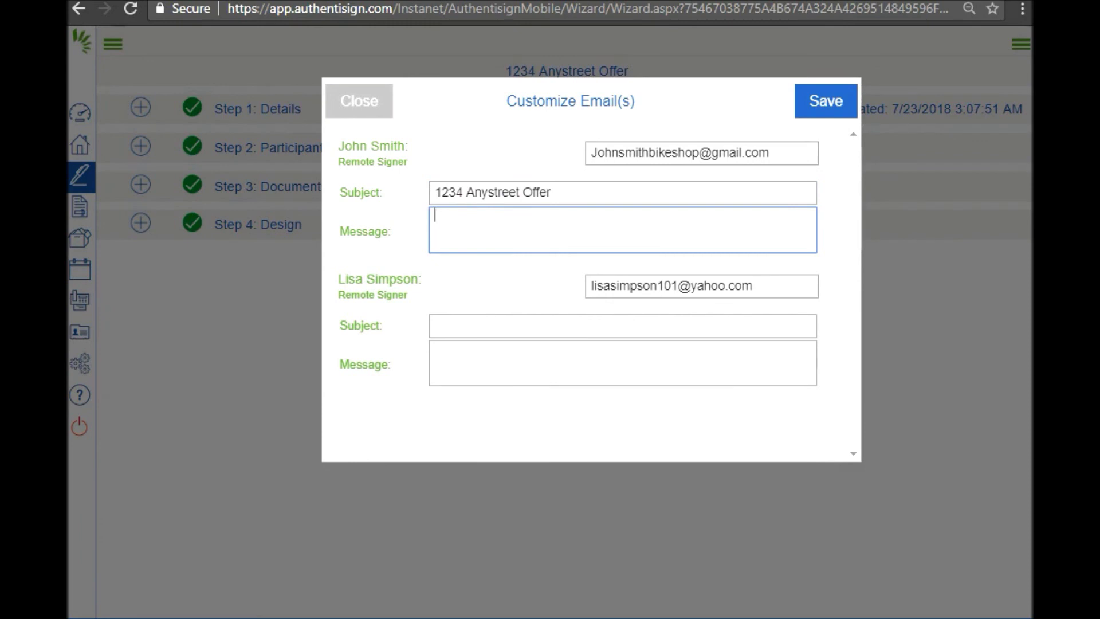
{"action": "type", "text": "Here is the offer , "}
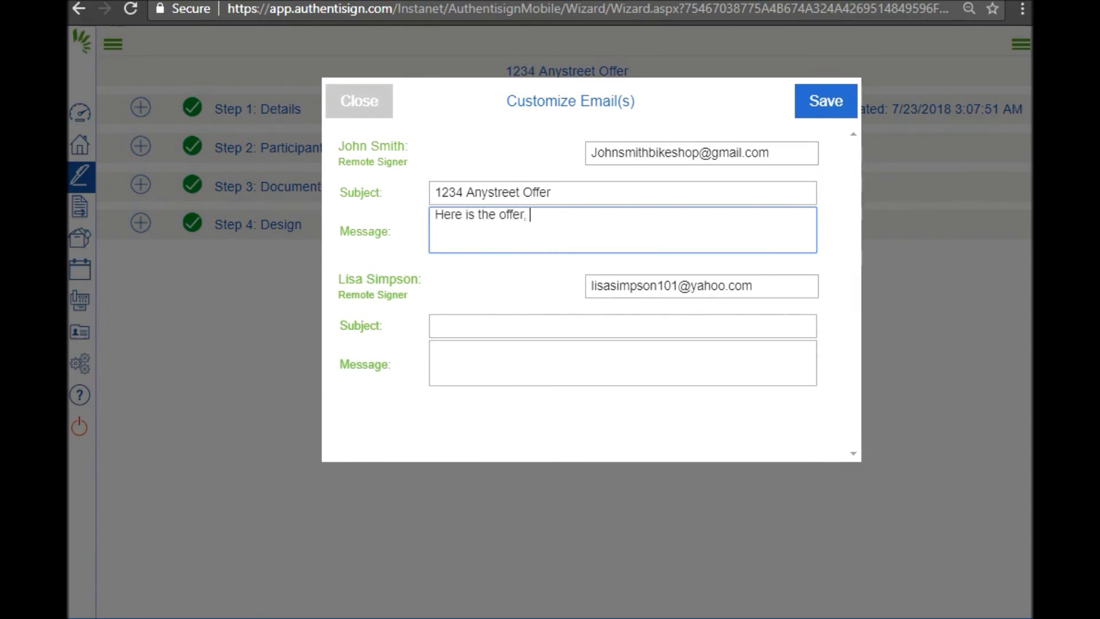
{"action": "type", "text": "please call "}
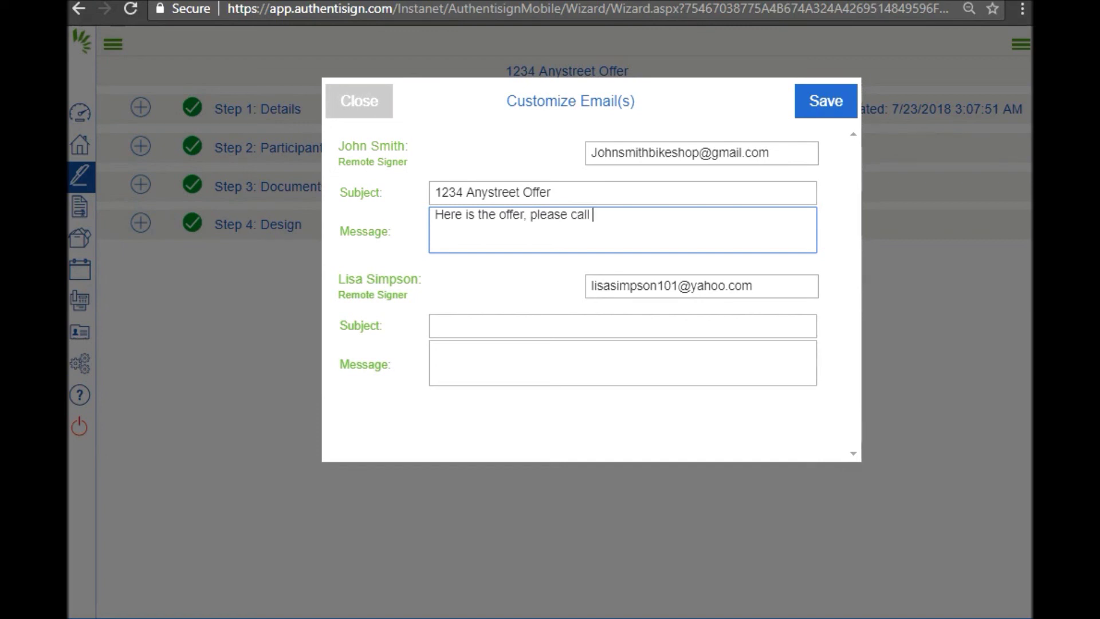
{"action": "type", "text": "me when you "}
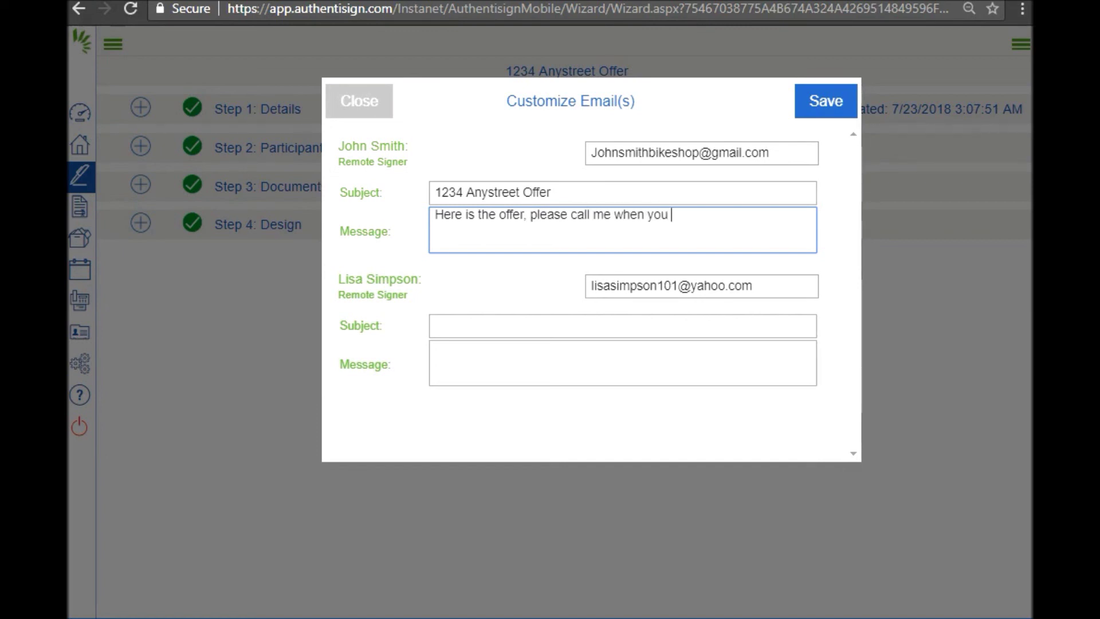
{"action": "type", "text": "get this email."}
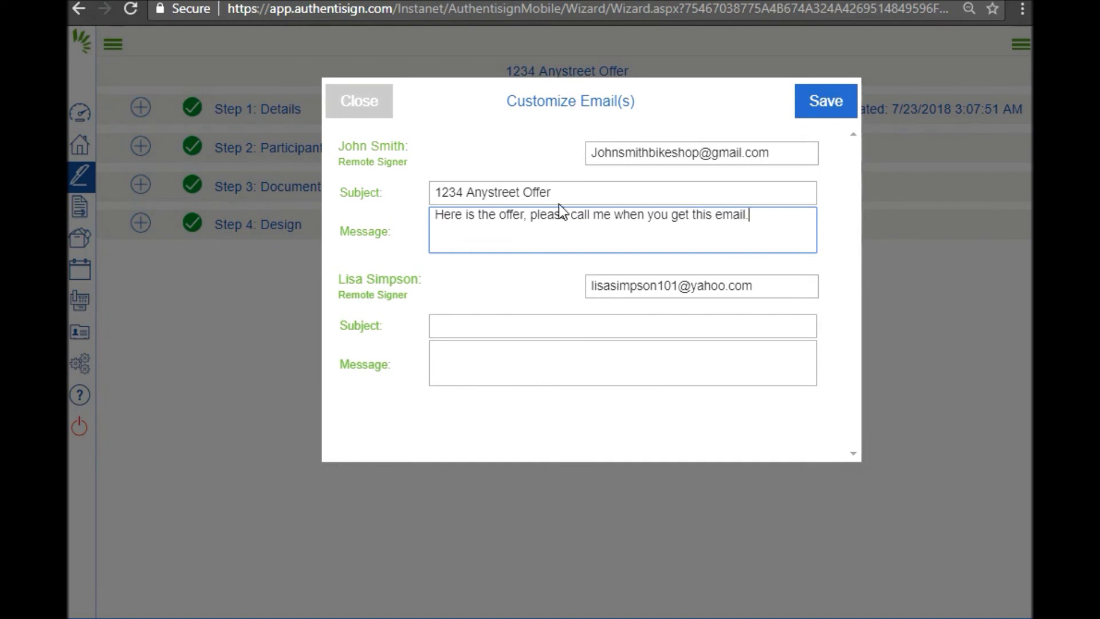
- Copy the same subject and message into the second signer's invitation, save, and send the invitations
{"action": "left_click_drag", "start_coordinate": [553, 194], "coordinate": [415, 208]}
{"action": "key", "text": "ctrl+c"}
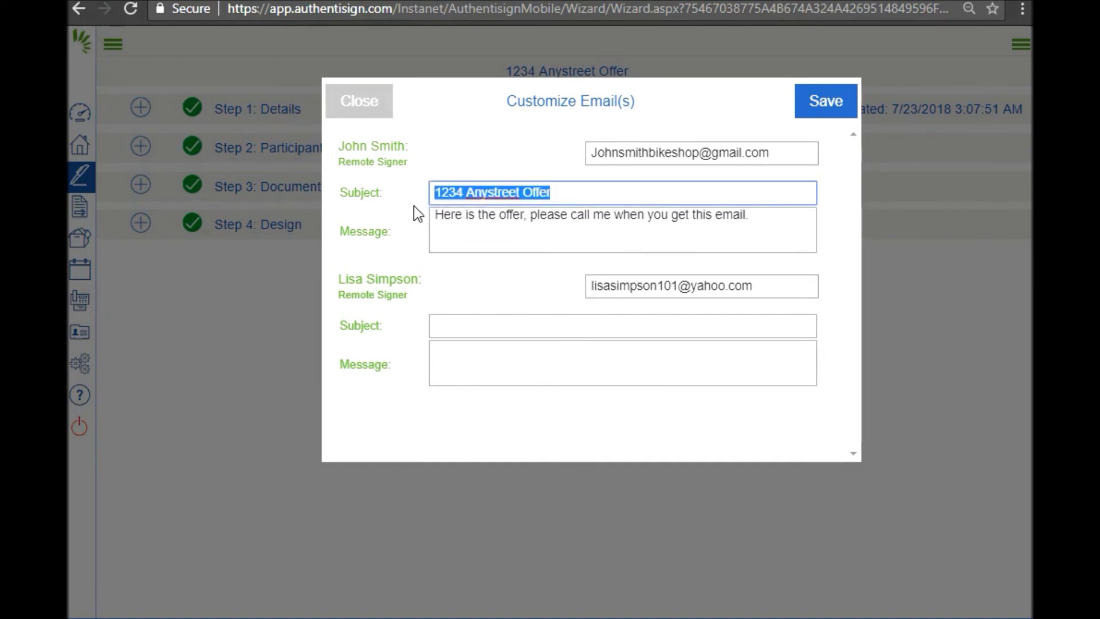
{"action": "left_click", "coordinate": [455, 325]}
{"action": "key", "text": "ctrl+v"}
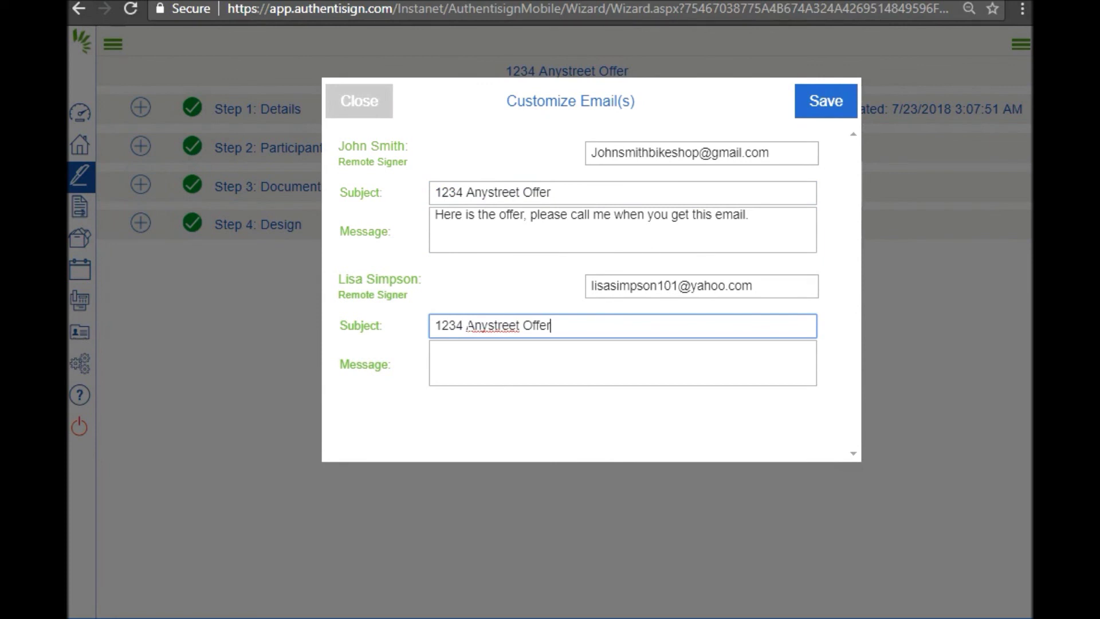
{"action": "left_click_drag", "start_coordinate": [749, 215], "coordinate": [422, 230]}
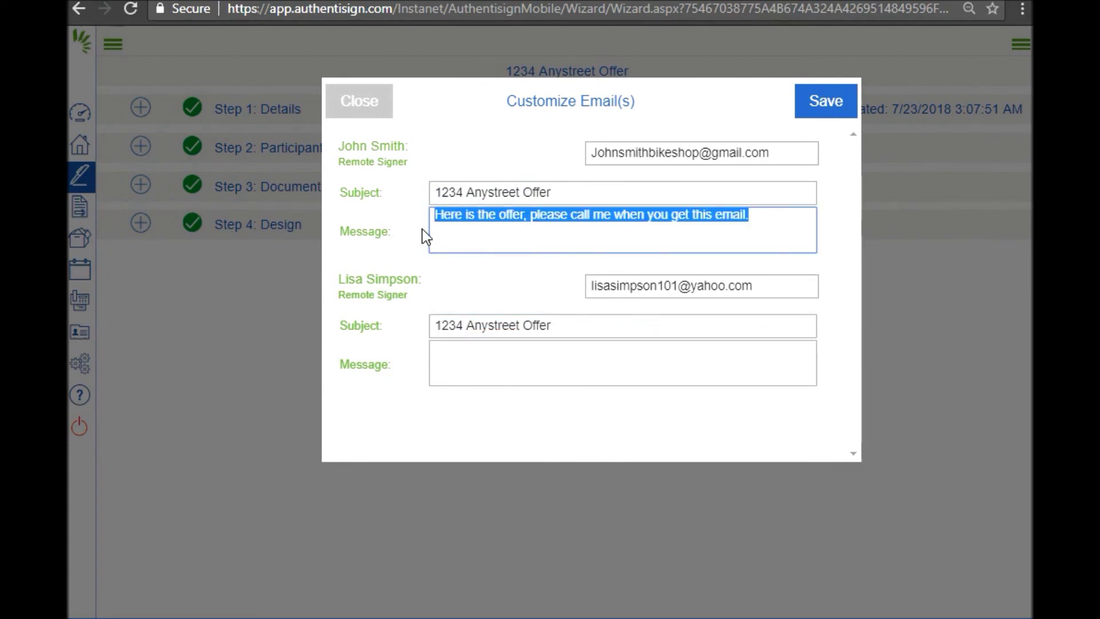
{"action": "key", "text": "ctrl+c"}
{"action": "left_click", "coordinate": [436, 350]}
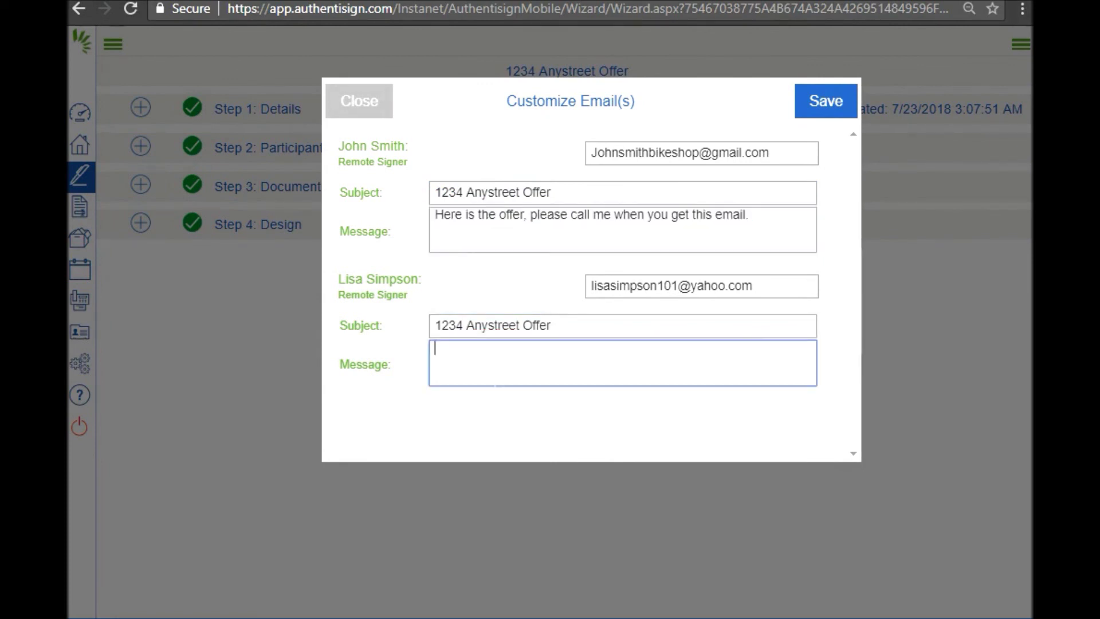
{"action": "key", "text": "ctrl+v"}
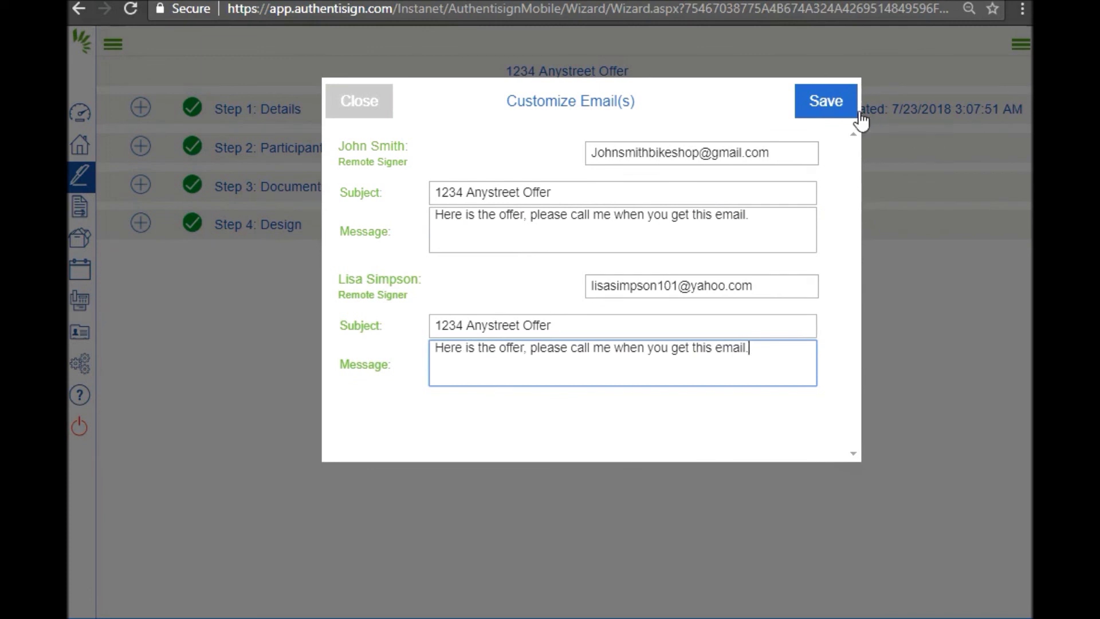
{"action": "left_click", "coordinate": [850, 104]}
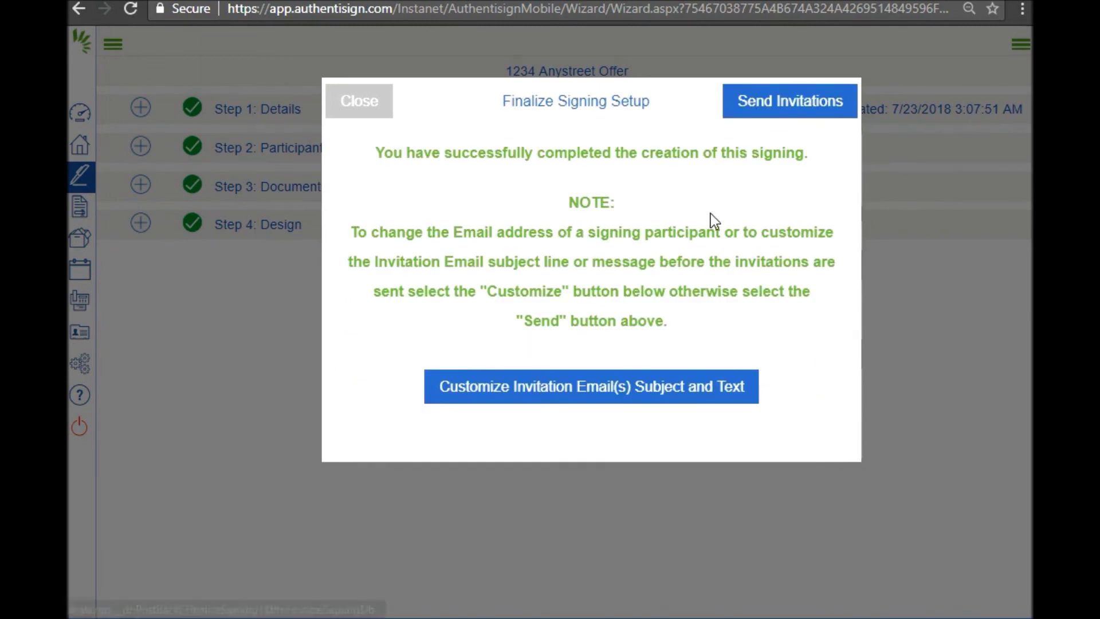
{"action": "left_click", "coordinate": [771, 106]}
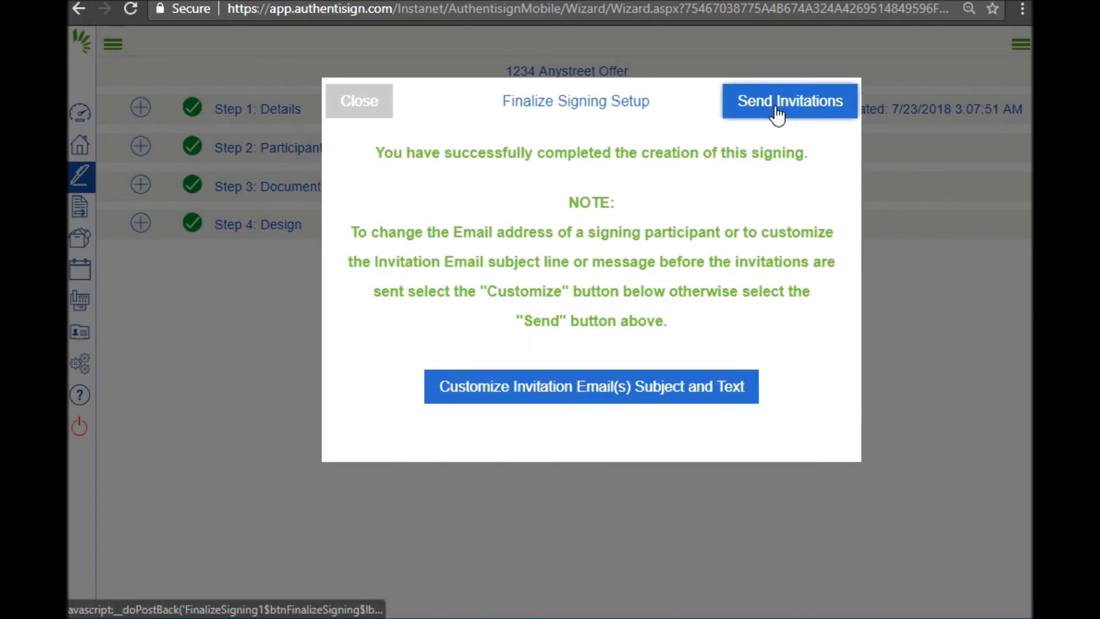